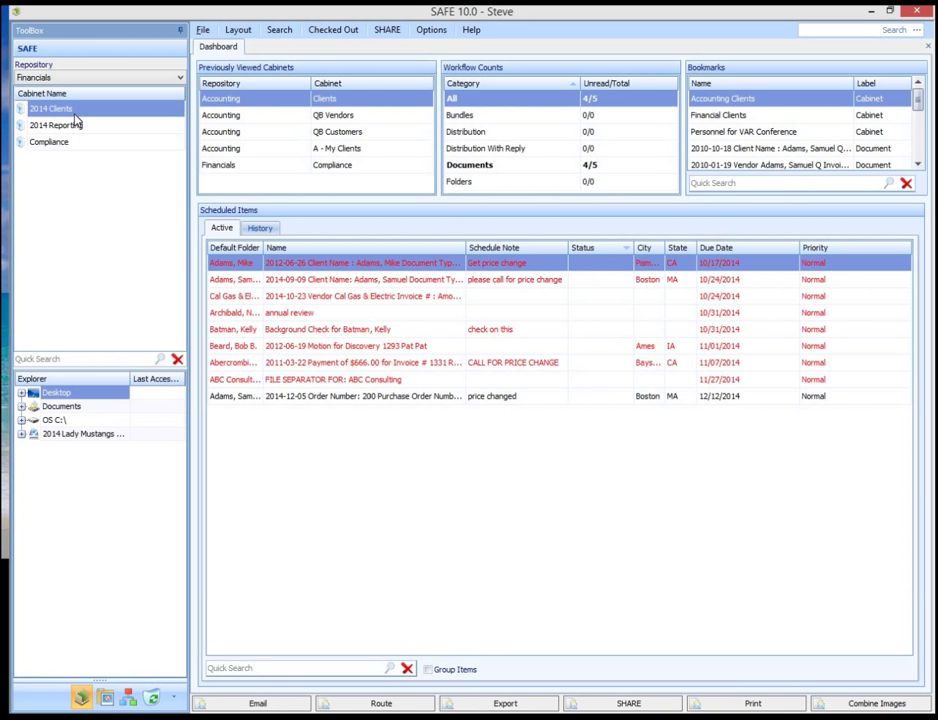
Step: View the folders in the 2014 Clients cabinet, and switch to the Cabinet Copy page of Cabinet Management
double_click(74, 115)
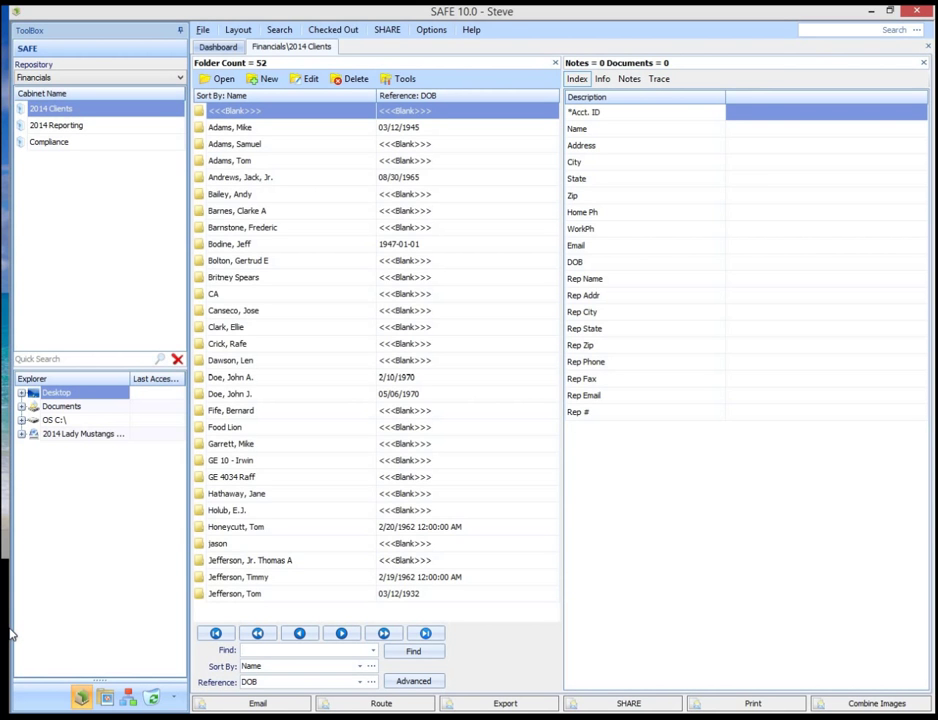
key(alt+Tab)
double_click(511, 180)
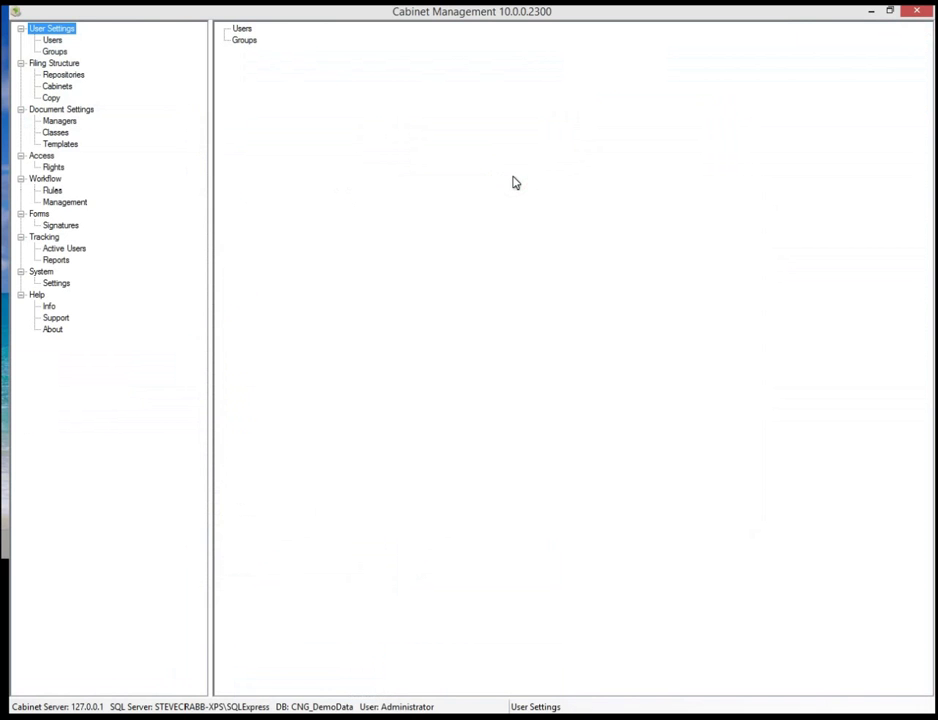
click(54, 98)
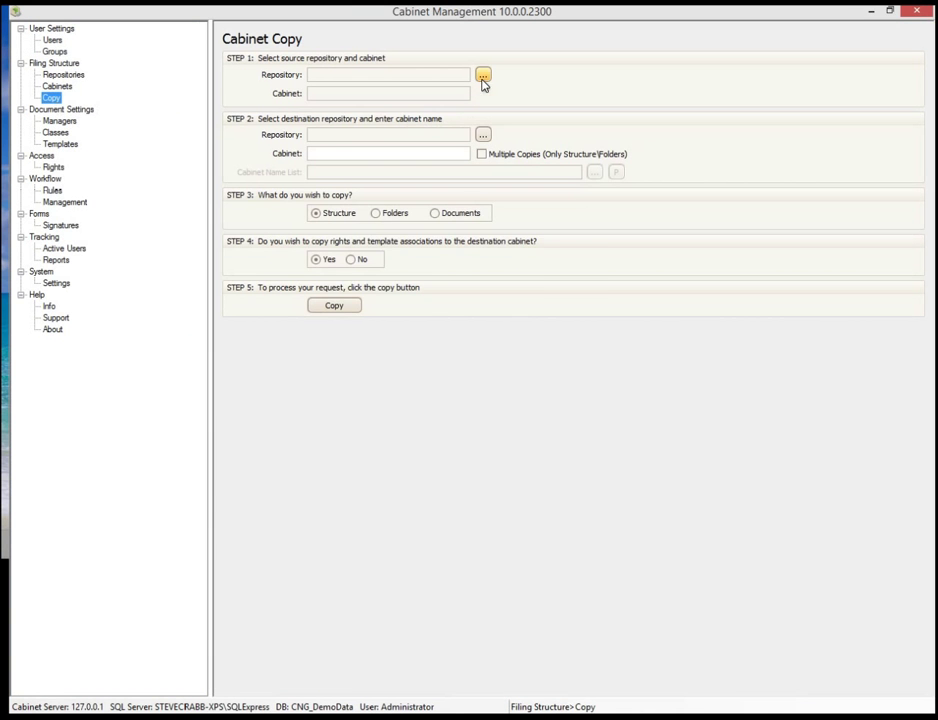
Step: Choose the 2014 Clients cabinet in the Financials repository as the source of the copy
click(483, 74)
click(451, 236)
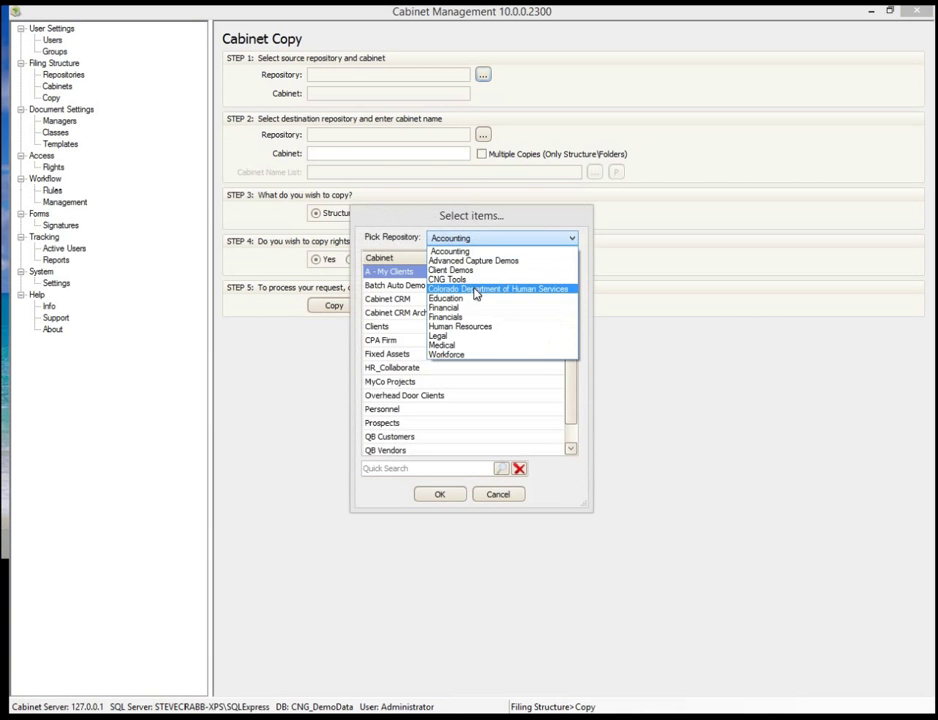
click(470, 316)
click(435, 278)
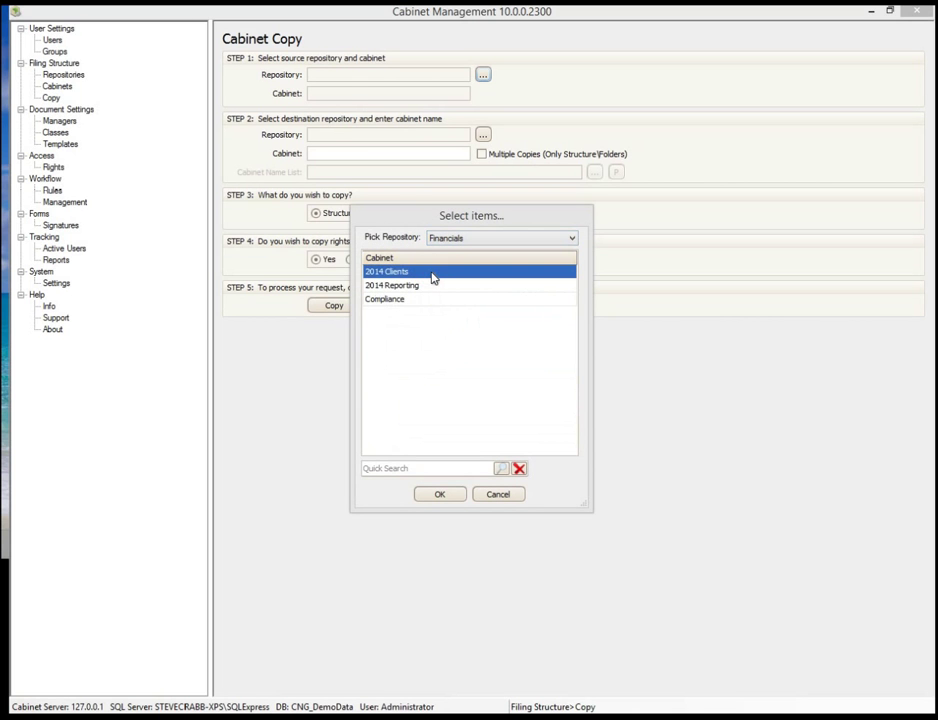
click(437, 495)
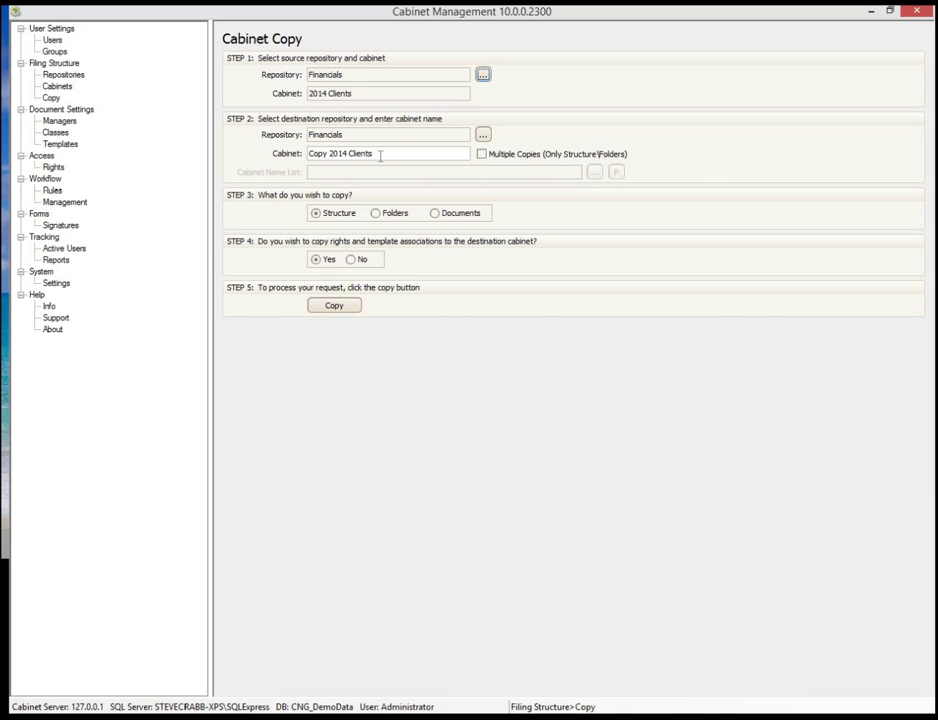
Step: Change the destination cabinet name to 2015 Clients
drag(380, 156, 302, 155)
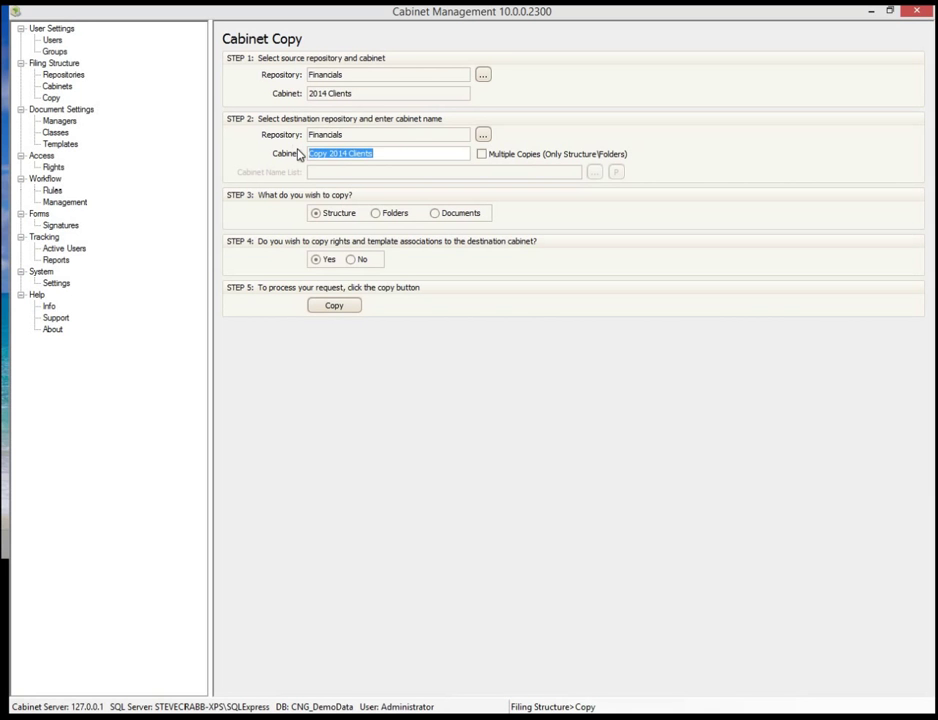
key(Home)
key(Delete)
key(Delete)
key(Delete)
key(Delete)
key(Delete)
key(Right)
text(5)
key(Delete)
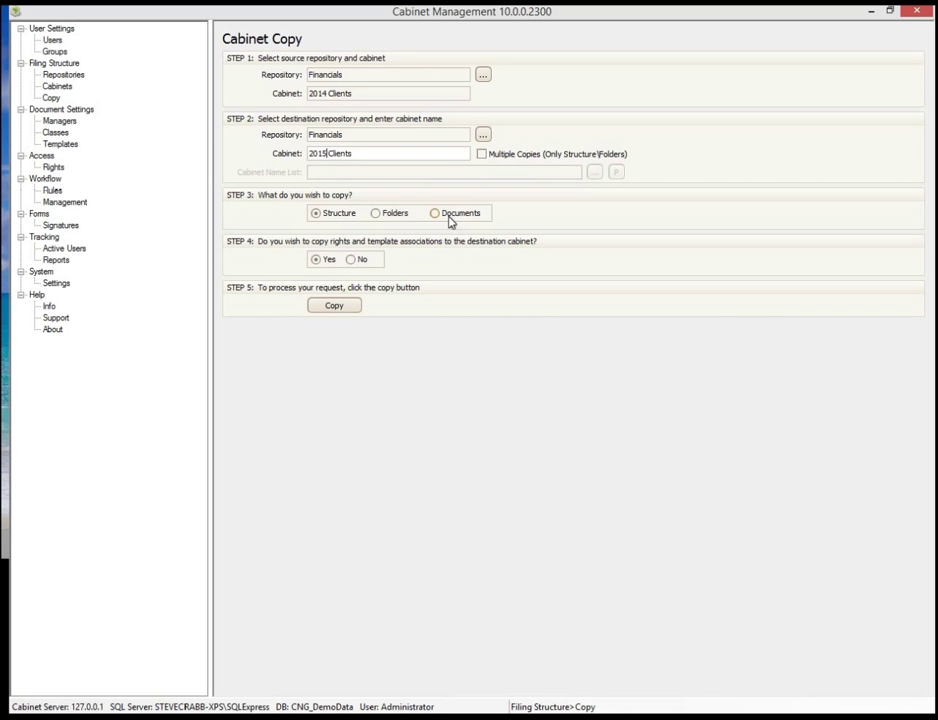
Step: Set the copy to include folders and create the 2015 Clients cabinet
click(402, 216)
click(340, 305)
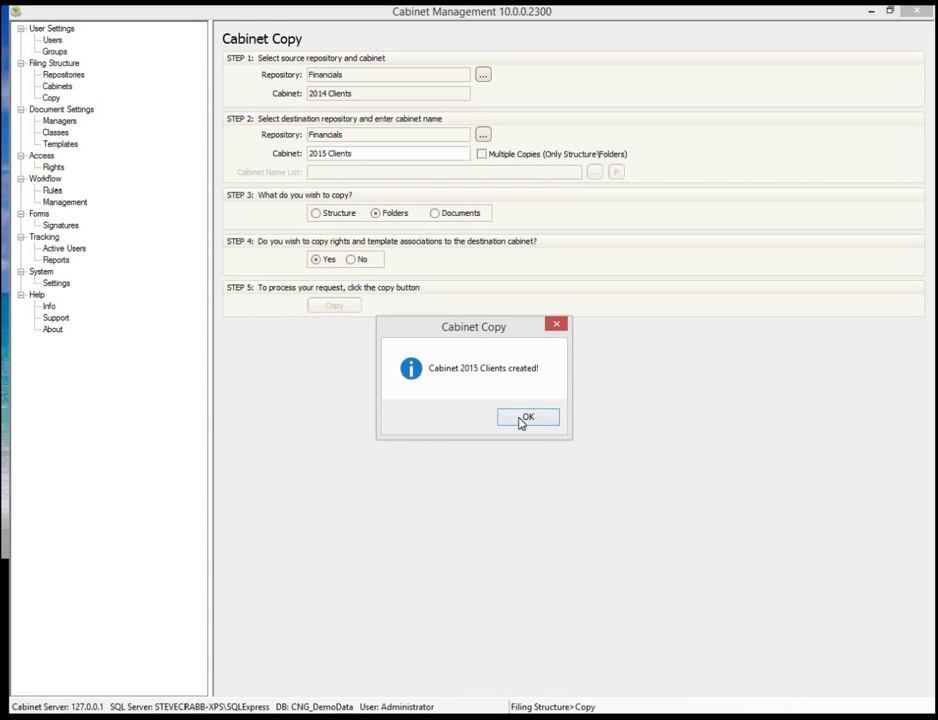
click(527, 419)
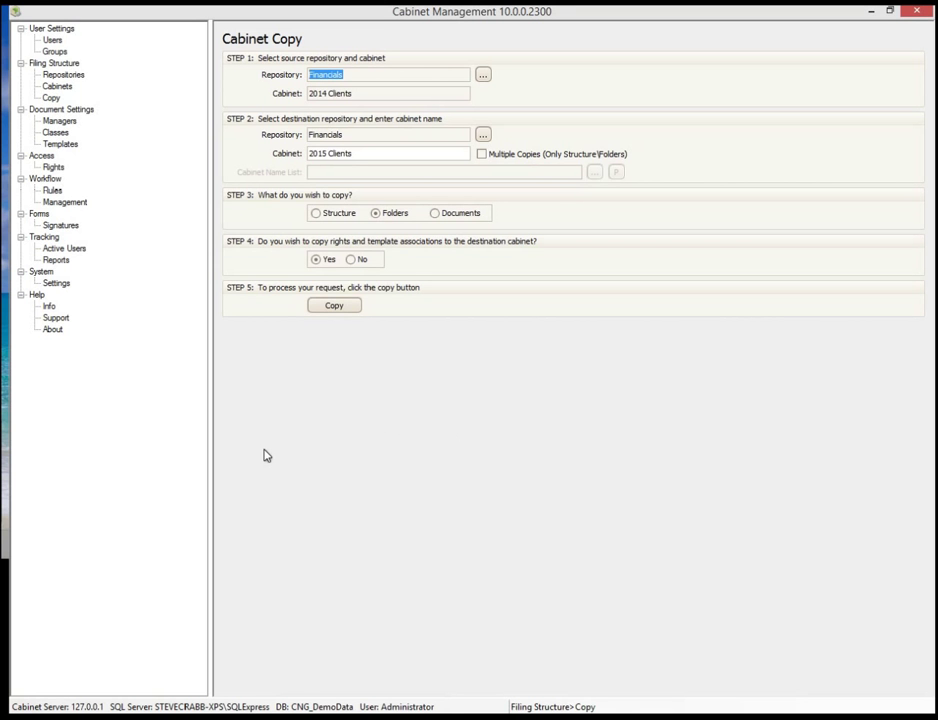
Step: Switch to SAFE, reload the Financials repository and open the 2015 Clients cabinet to check its folders
key(alt+Tab)
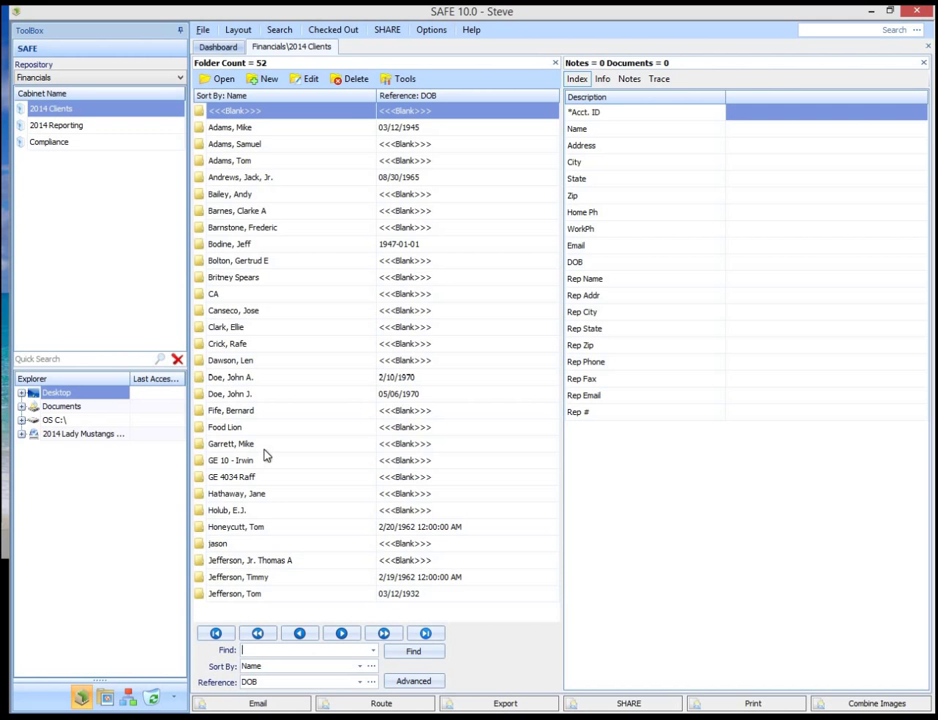
click(80, 78)
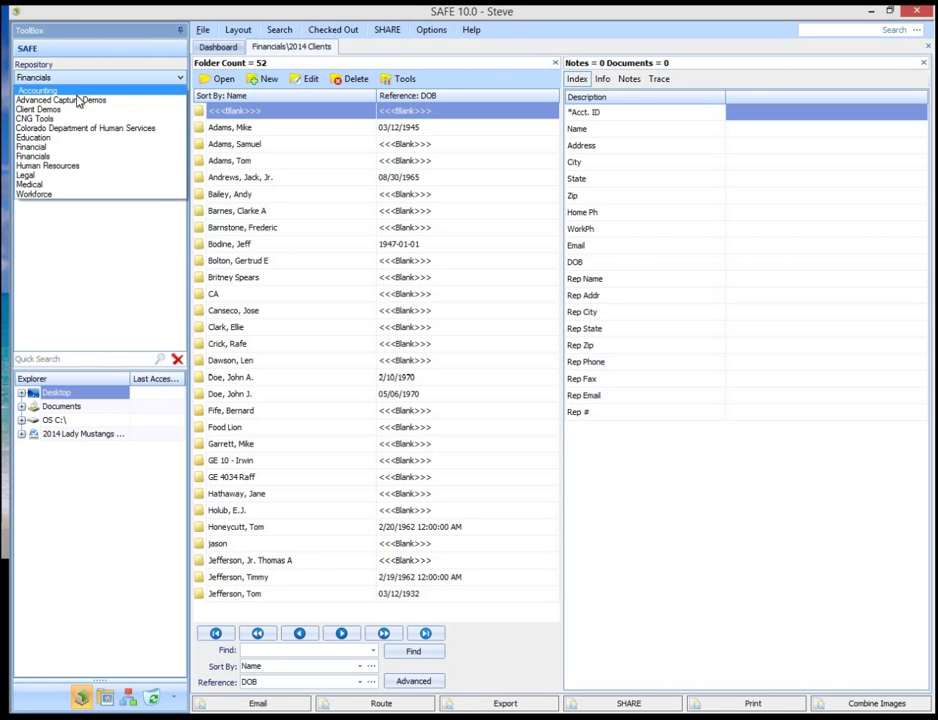
click(77, 203)
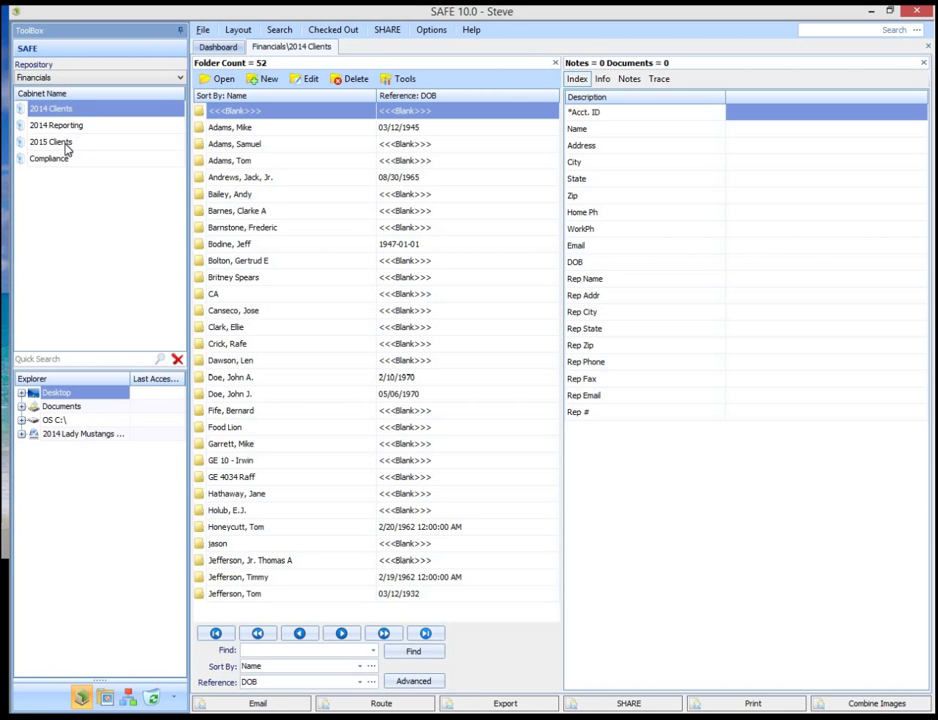
click(60, 143)
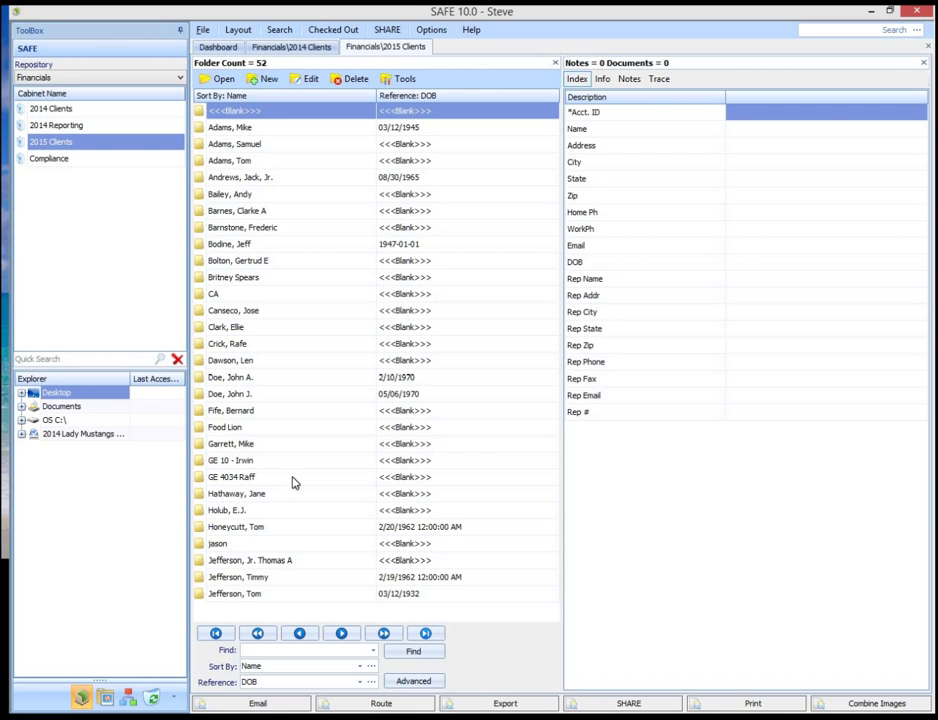
Step: Switch back to Cabinet Management and enable Multiple Copies for the 2014 Clients cabinet copy
click(155, 699)
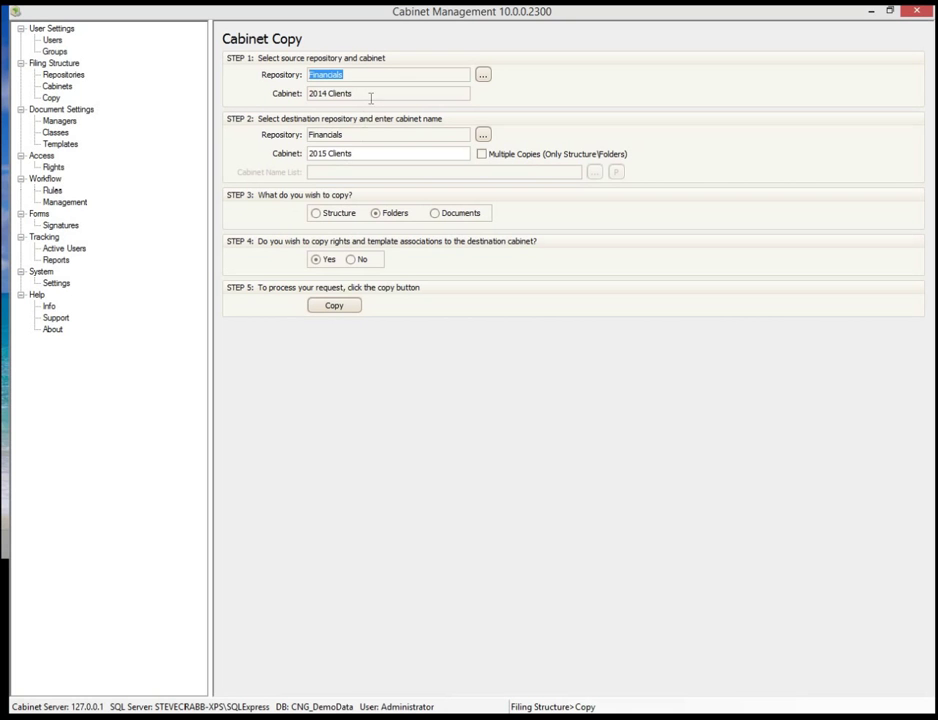
drag(371, 94, 259, 93)
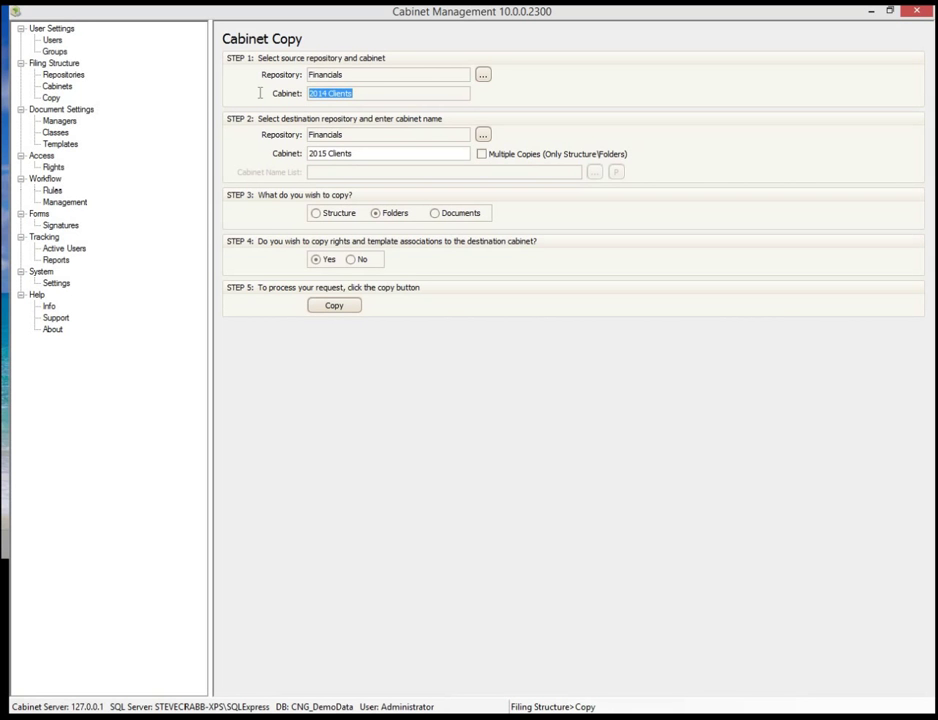
click(482, 156)
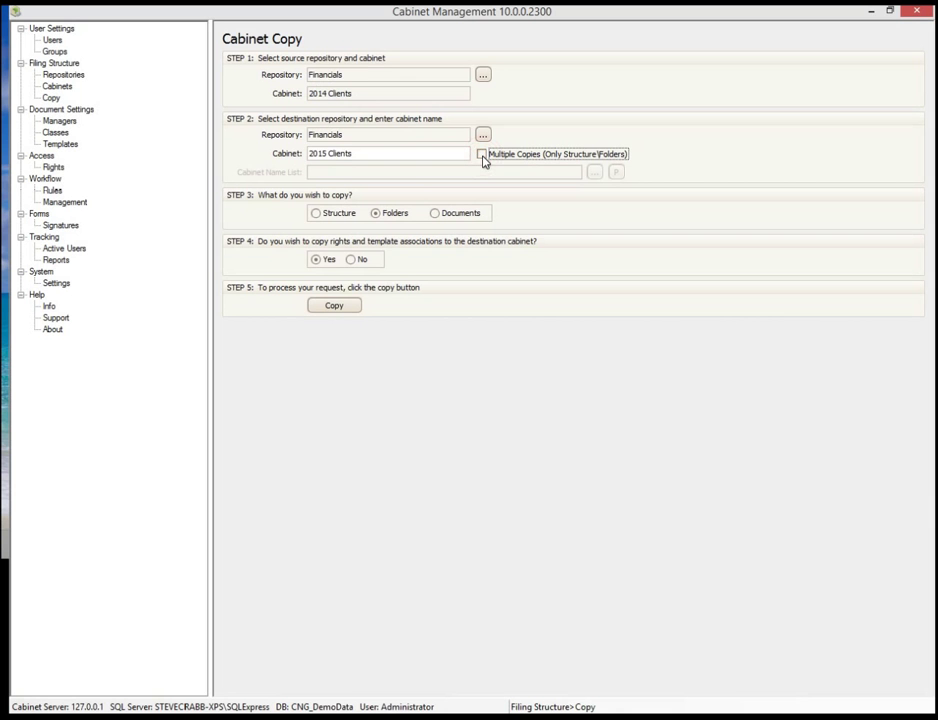
click(481, 155)
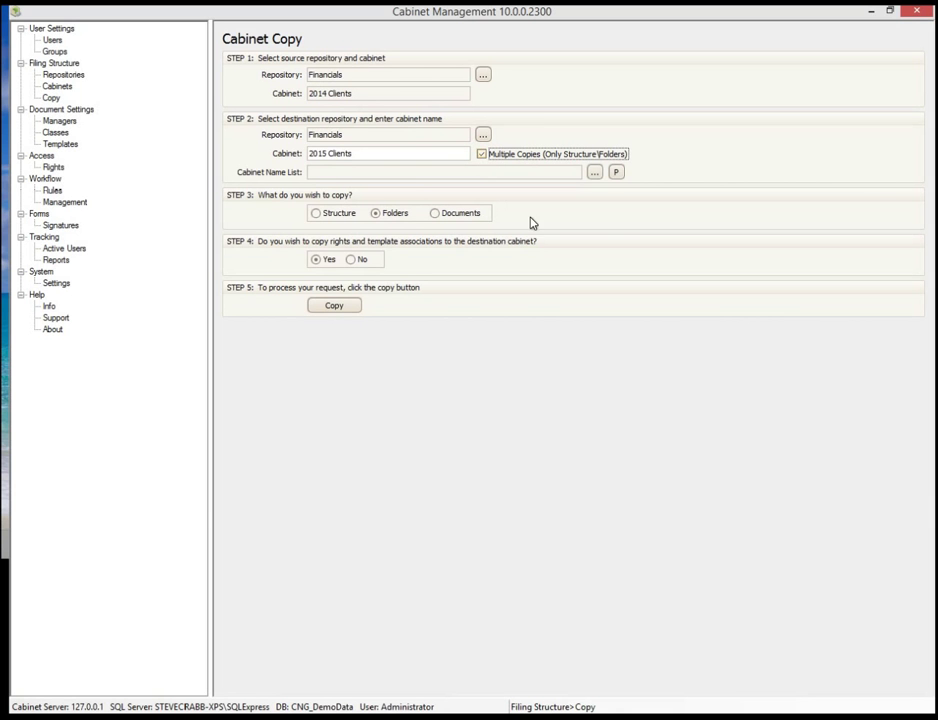
Step: Browse for the cabinet name list and review the Import for Cab Creation text file in Notepad
click(594, 172)
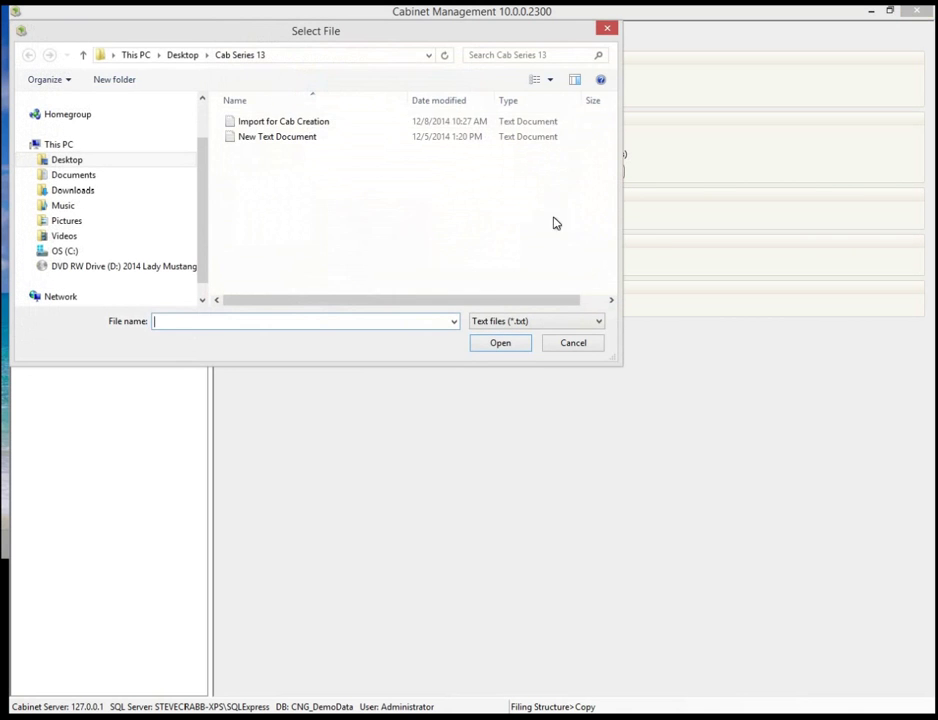
right_click(293, 124)
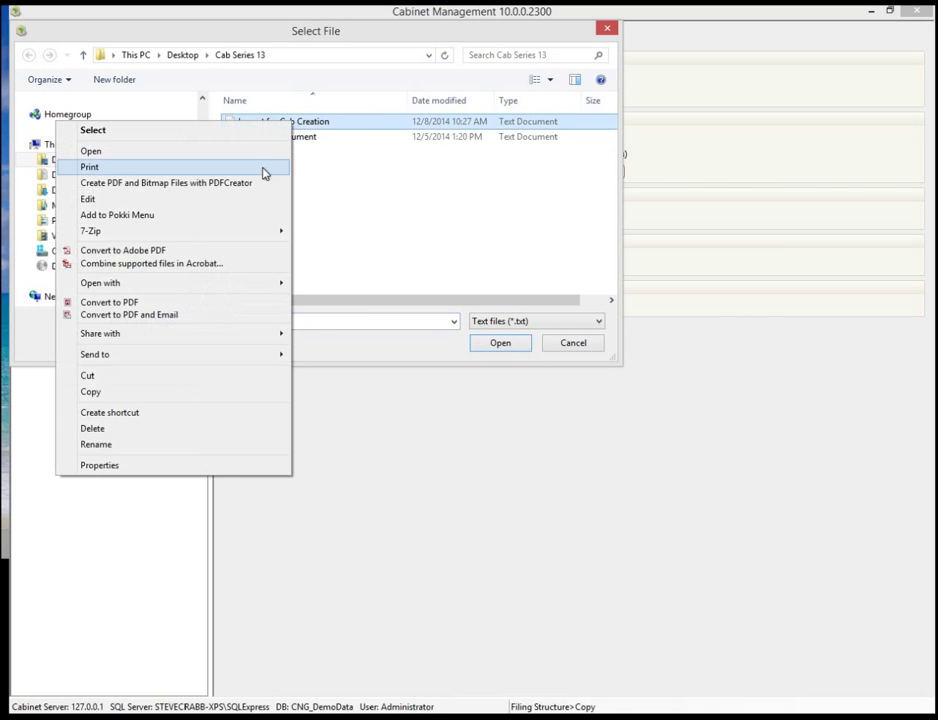
click(262, 199)
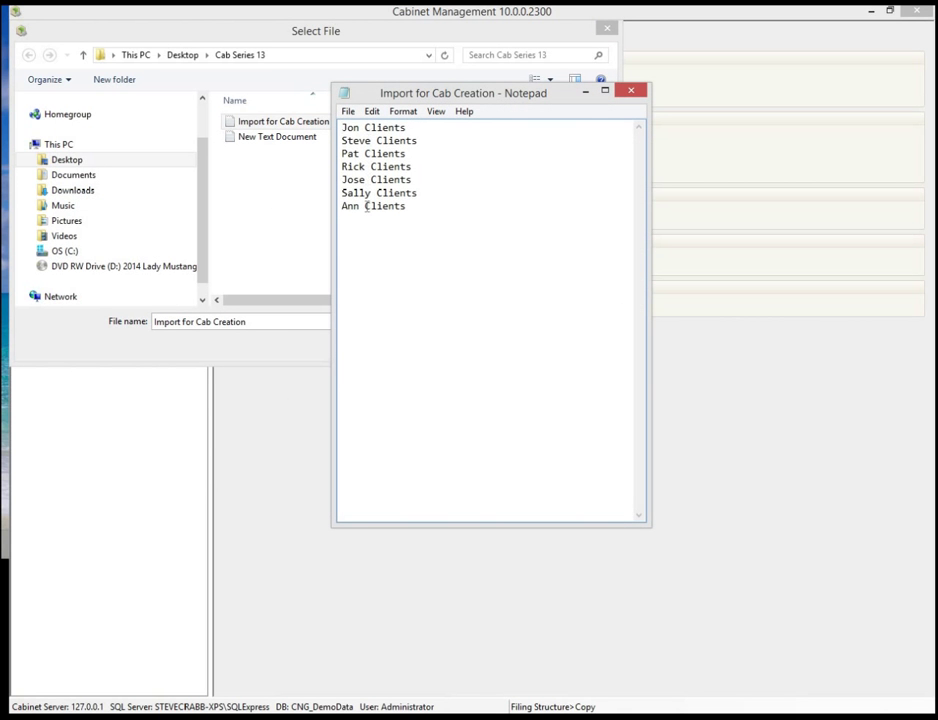
click(632, 94)
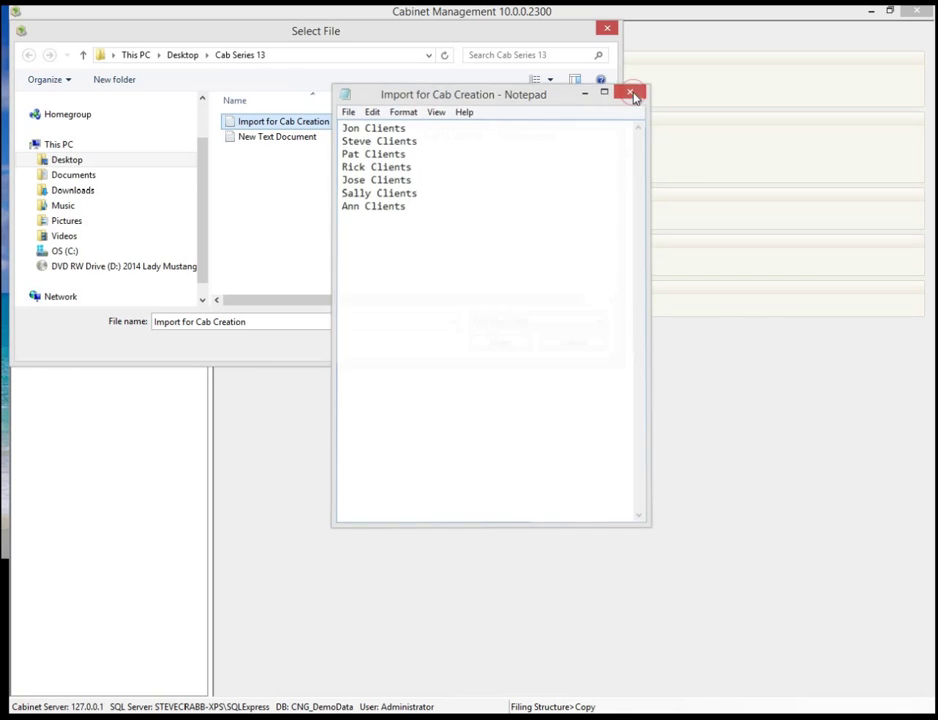
Step: Load Import for Cab Creation as the cabinet name list and run the multiple-cabinet copy
click(509, 342)
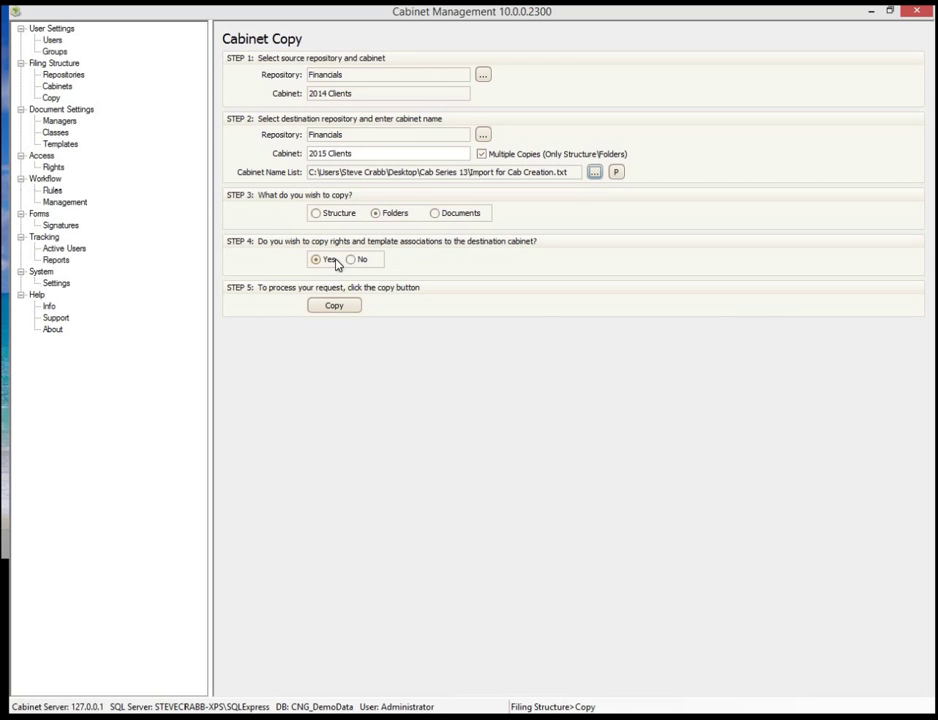
click(338, 306)
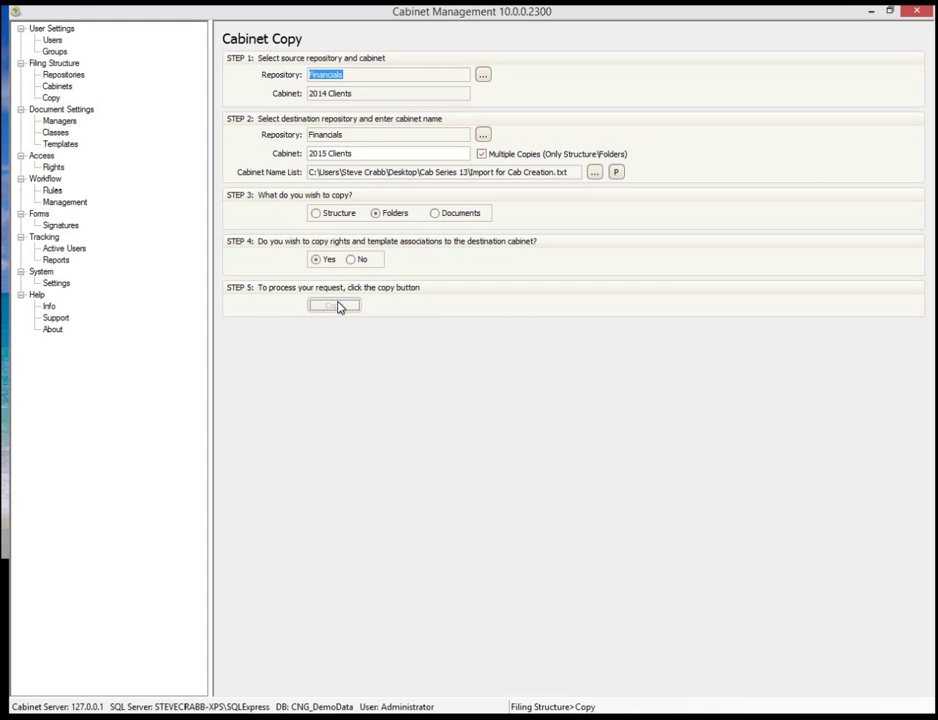
click(526, 419)
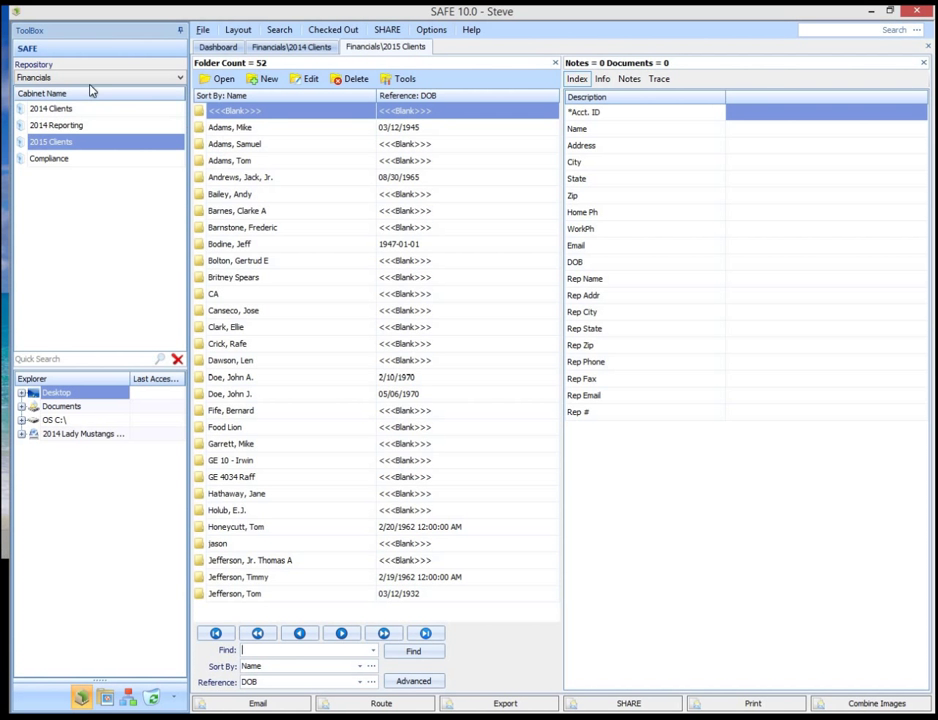
Step: Reload the Financials repository in SAFE to look over its cabinets
click(91, 78)
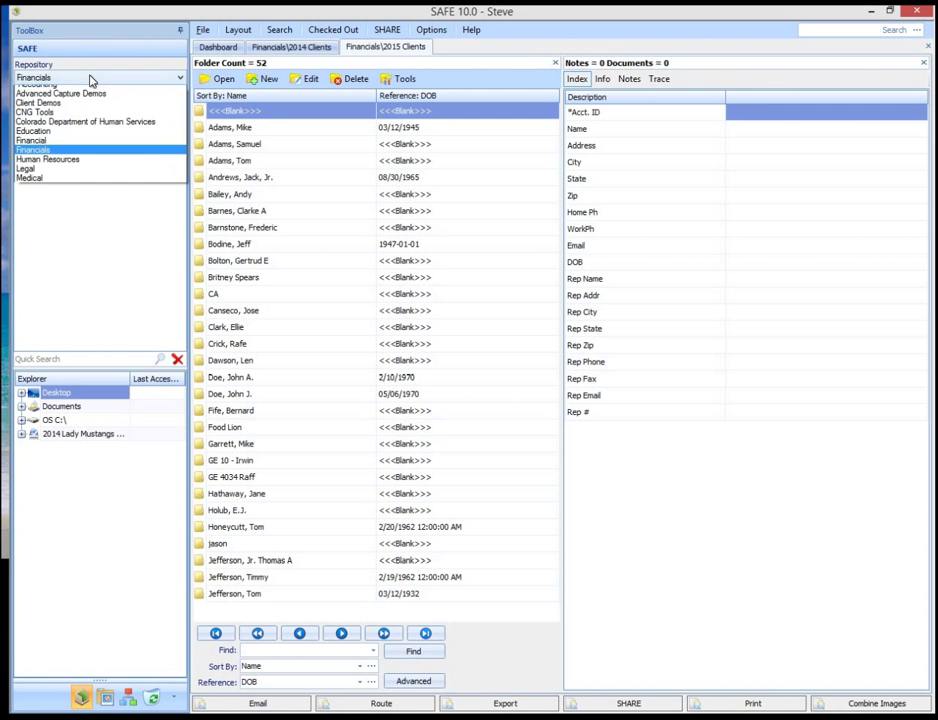
click(91, 152)
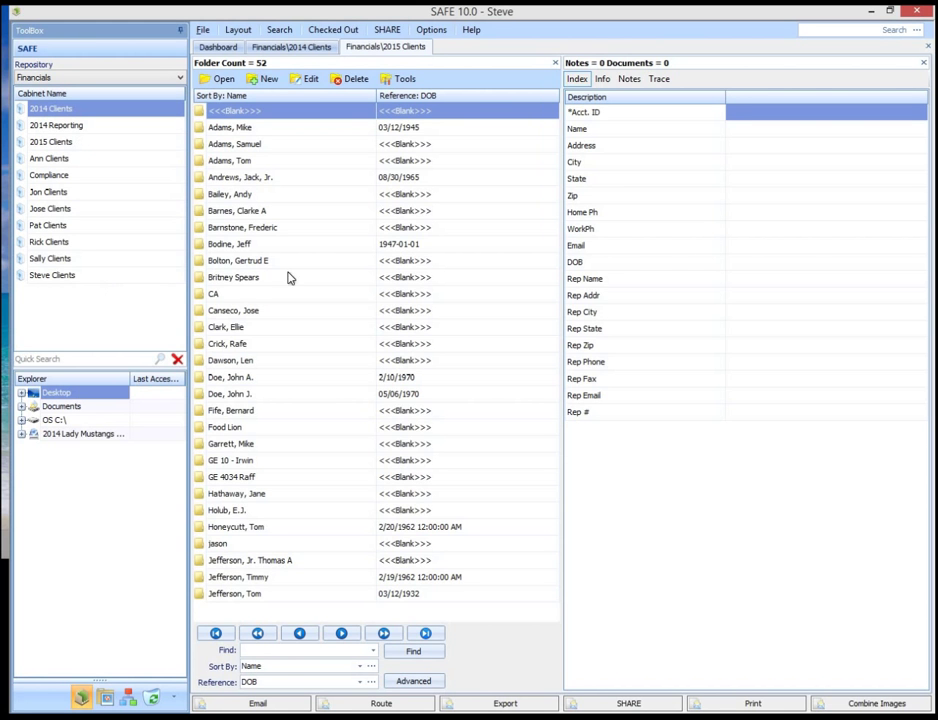
click(75, 143)
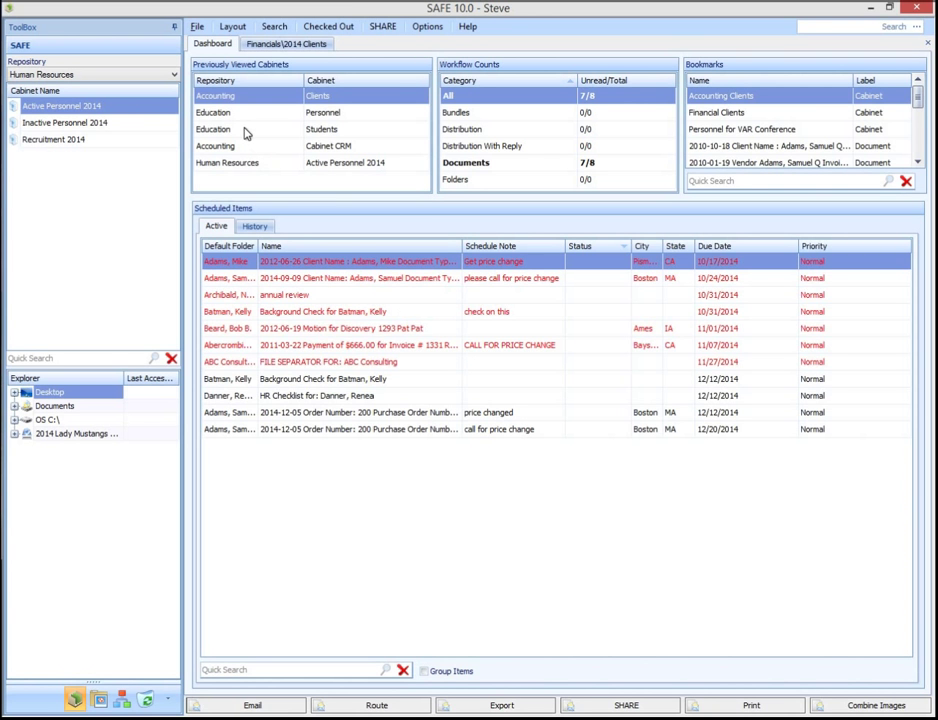
Step: Open the first employee folder in Active Personnel 2014 and view the specifications for a new HR - Onboarding Checklist with Insurance document
double_click(100, 108)
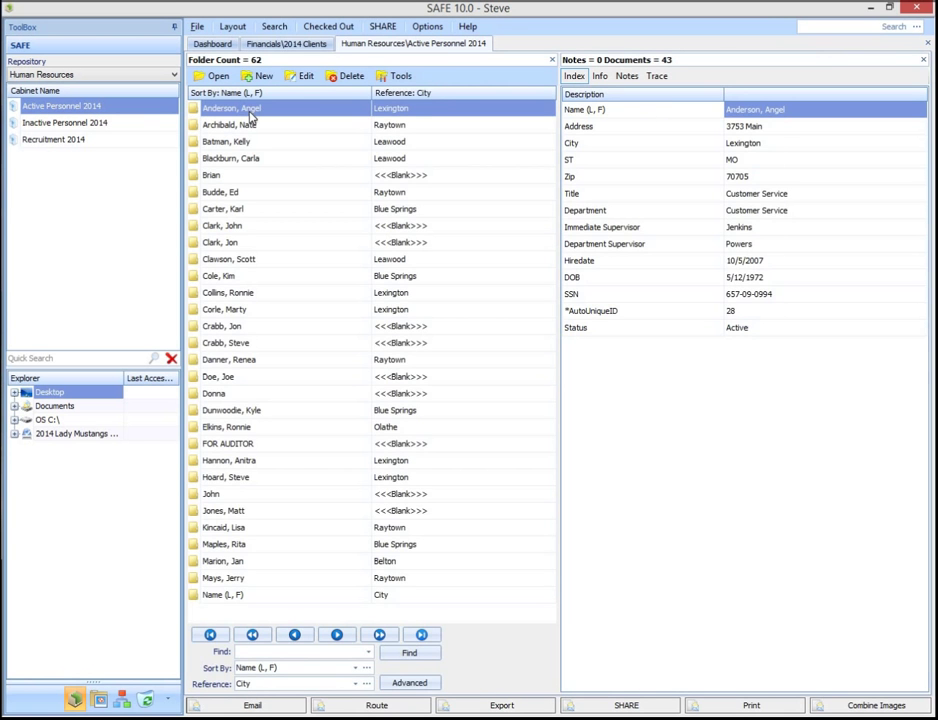
double_click(251, 114)
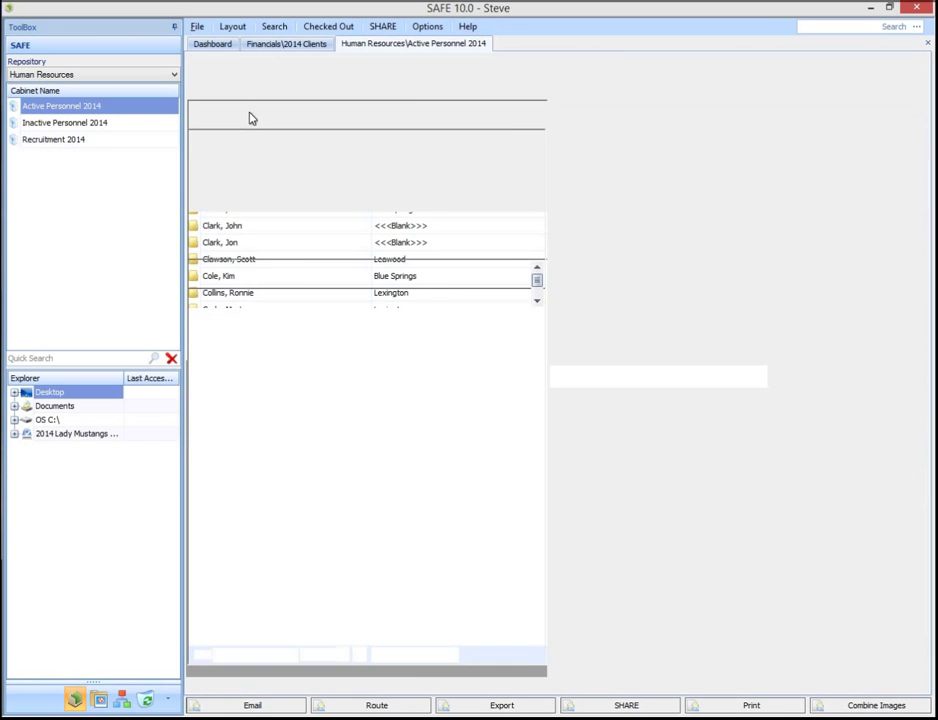
click(375, 77)
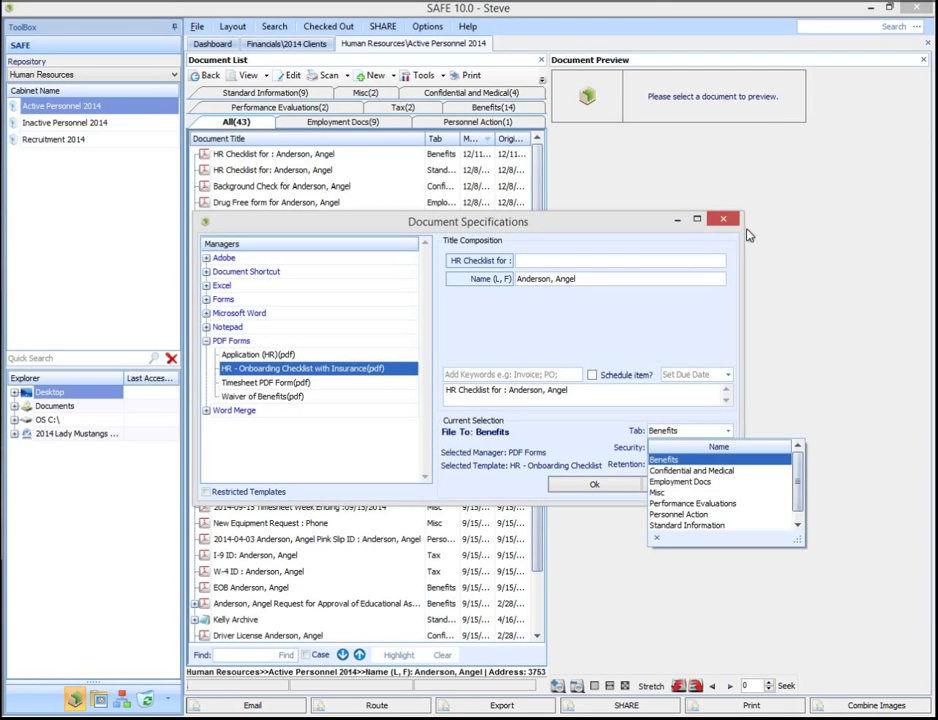
click(723, 218)
click(723, 218)
click(207, 76)
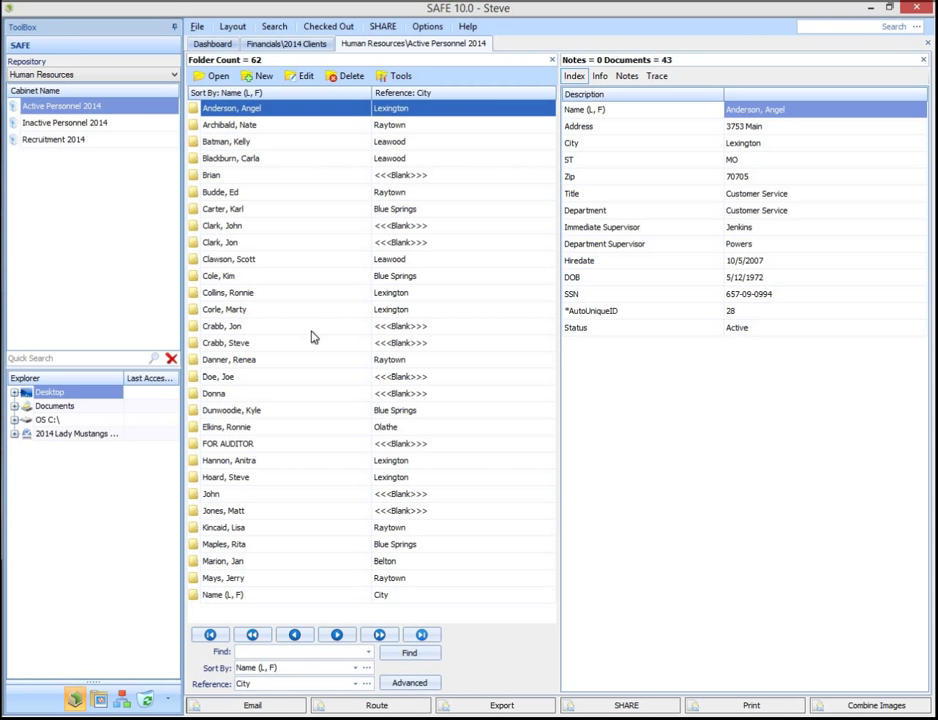
Step: Add the HR New Hire Kit document set to the Blue Springs employee folder just above the Belton one, and preview its drug-free form
double_click(222, 548)
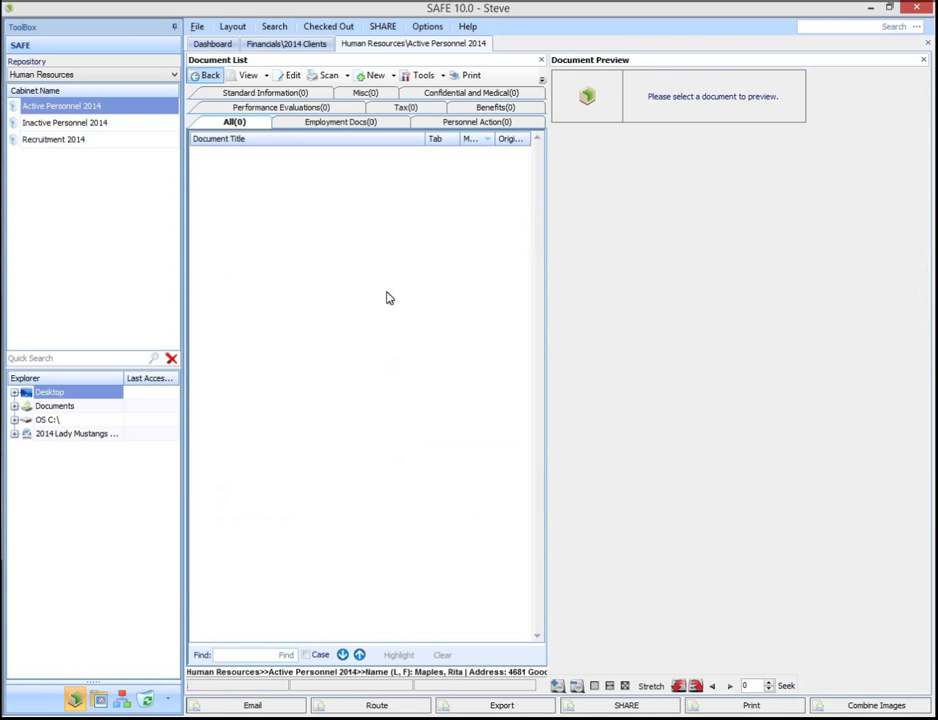
click(396, 78)
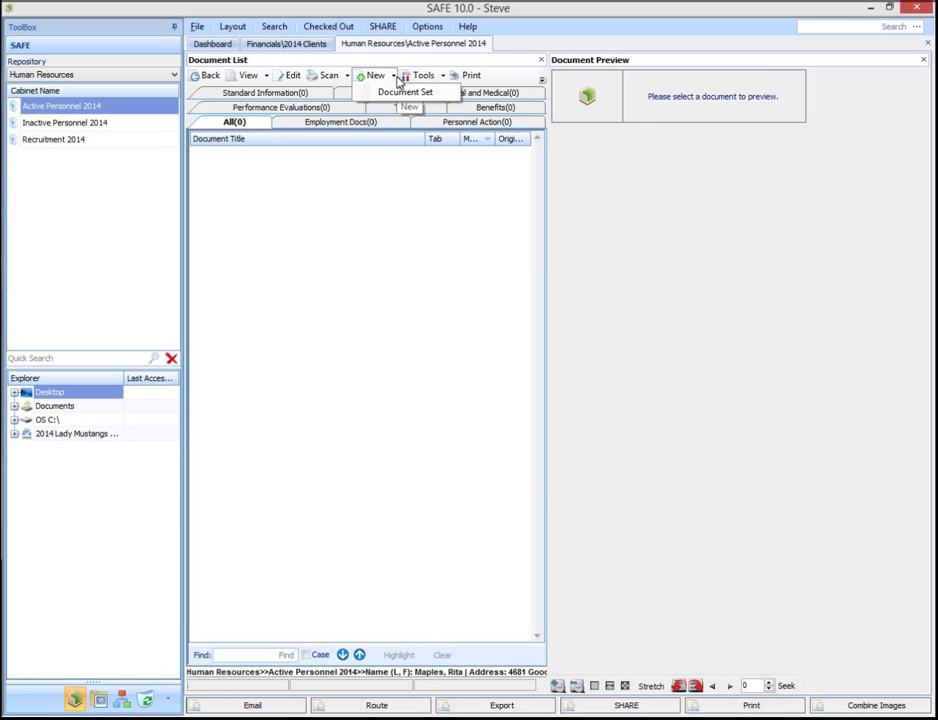
click(398, 98)
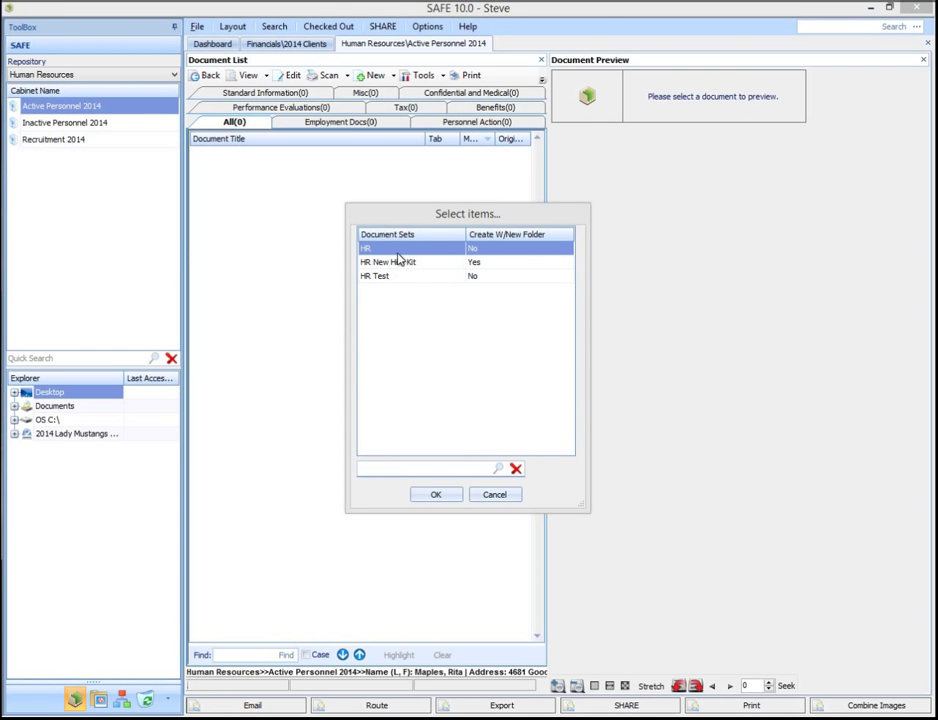
click(398, 261)
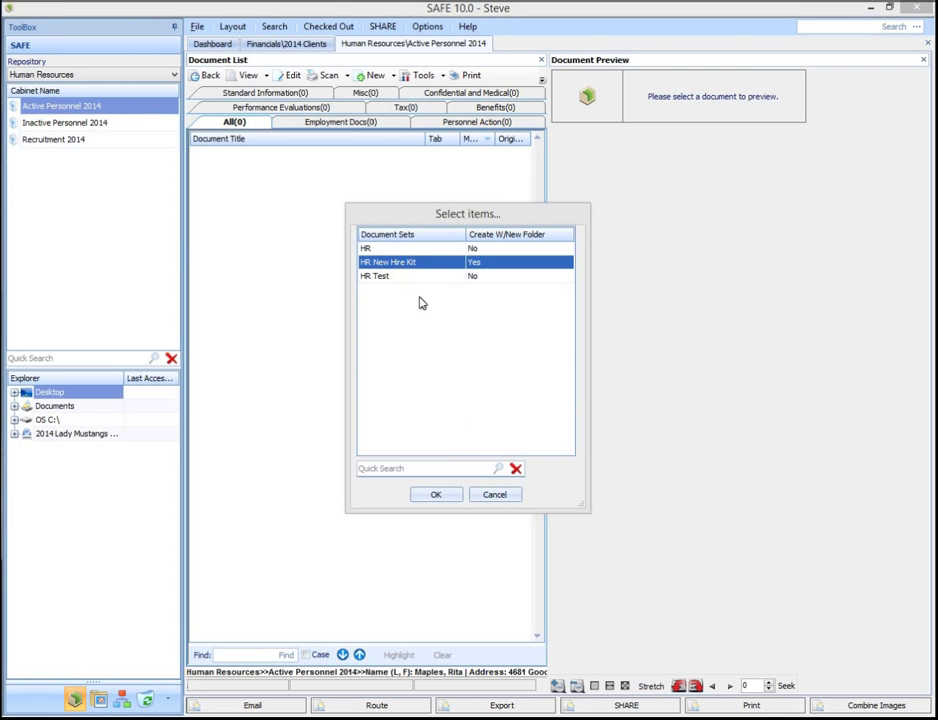
click(449, 495)
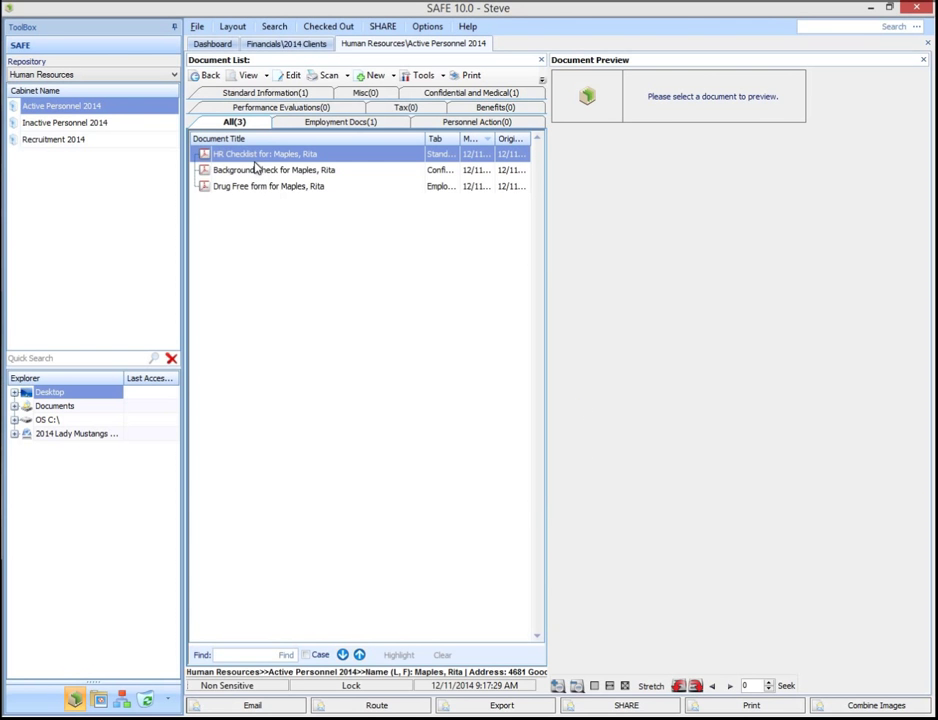
click(256, 187)
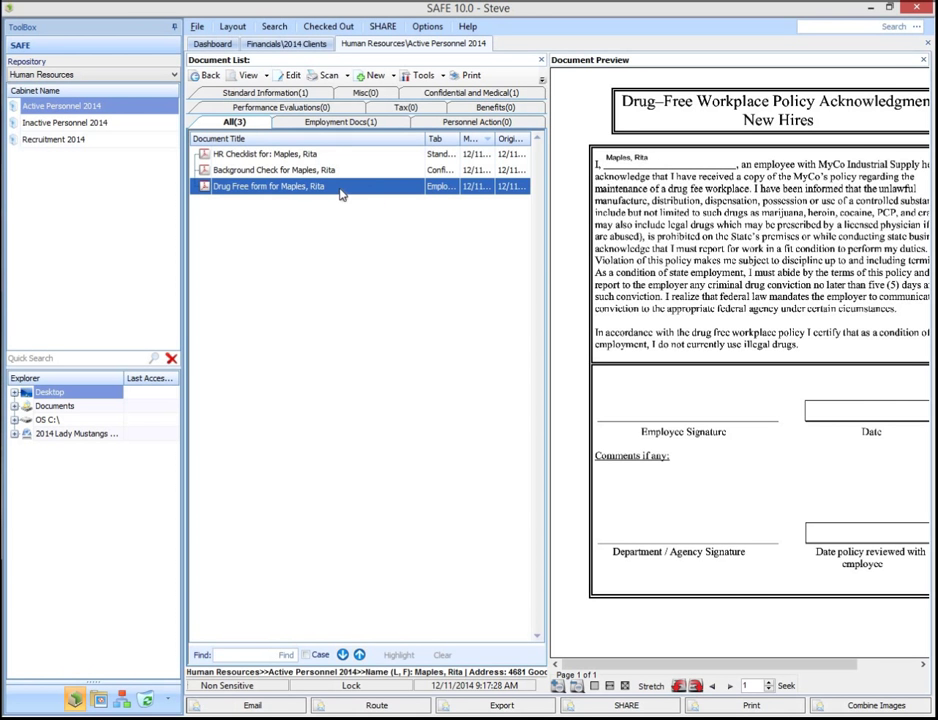
Step: Create a new Active Personnel 2014 folder with only a first name in the name field, and open it to view its documents
click(206, 76)
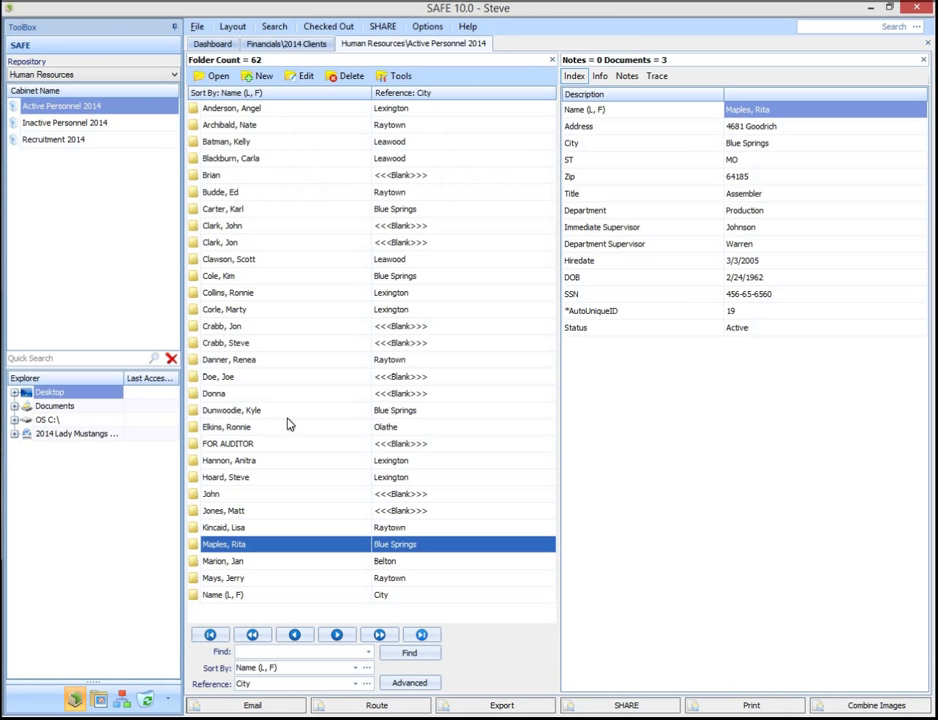
click(264, 78)
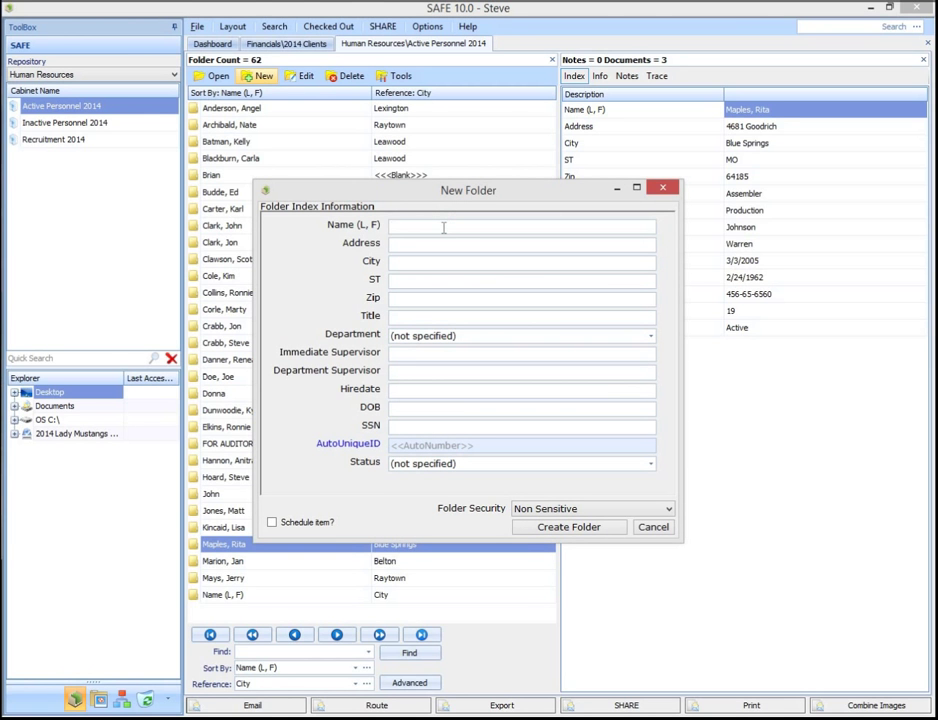
text(Gene)
click(607, 529)
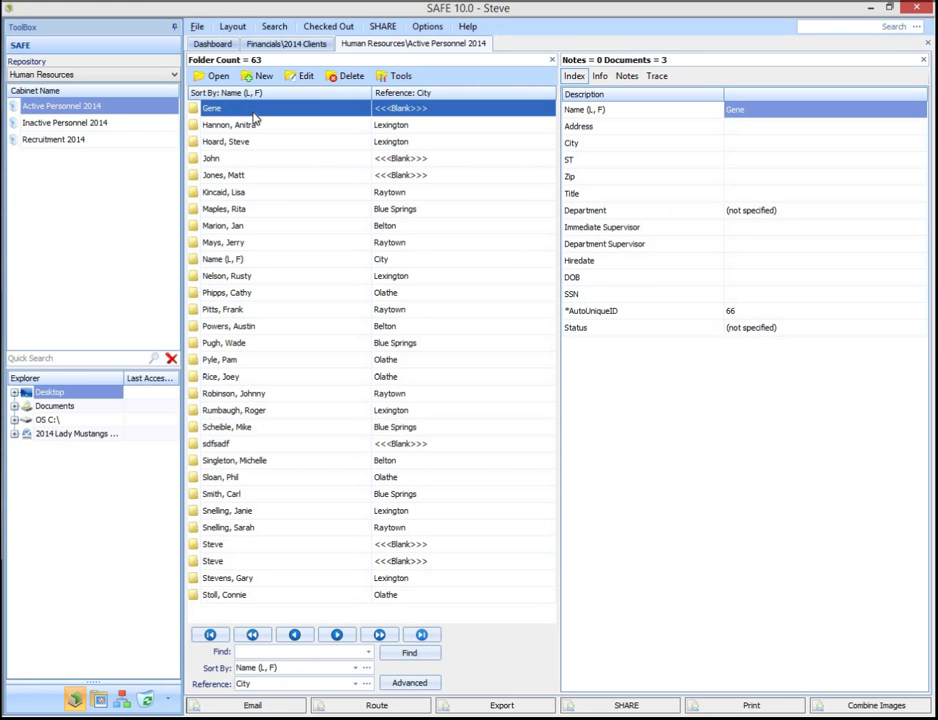
double_click(254, 114)
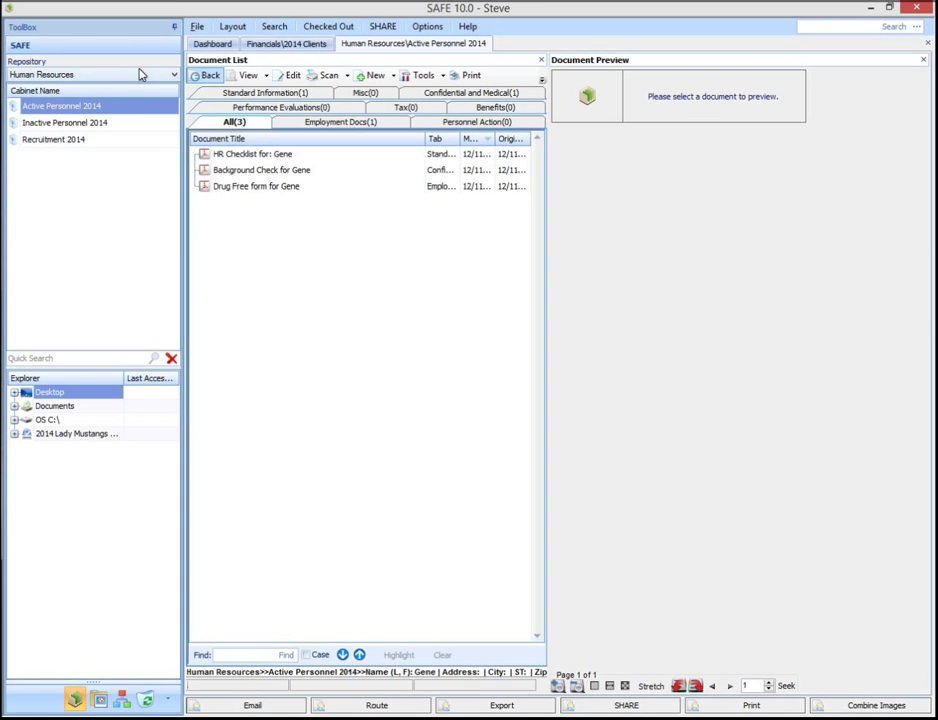
Step: Open the Sales folder in the Financials repository's Compliance cabinet and add the preselected document set to it
click(277, 45)
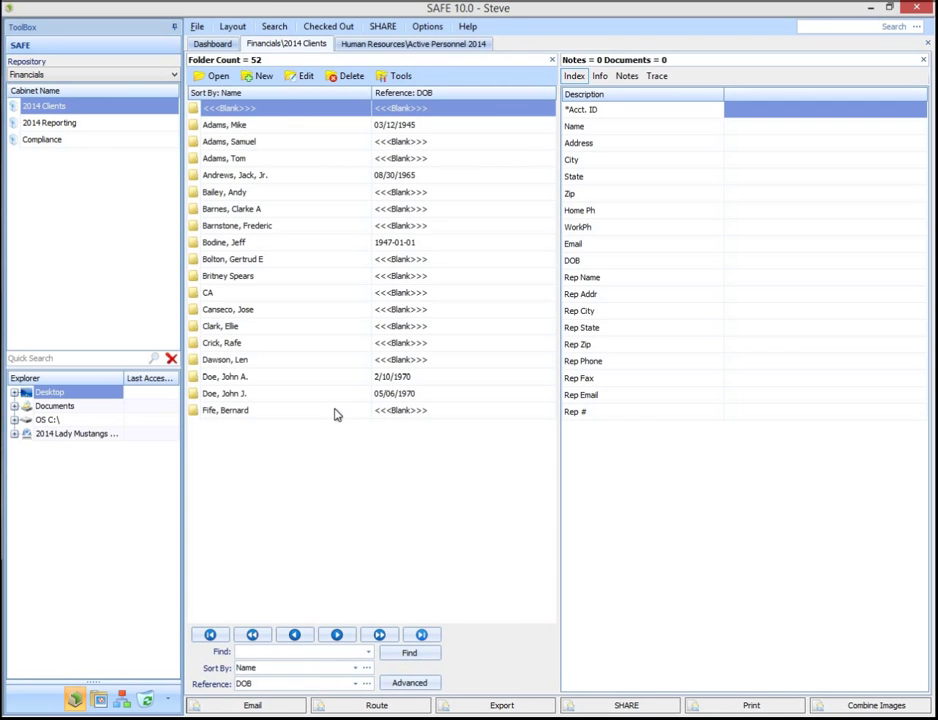
click(38, 140)
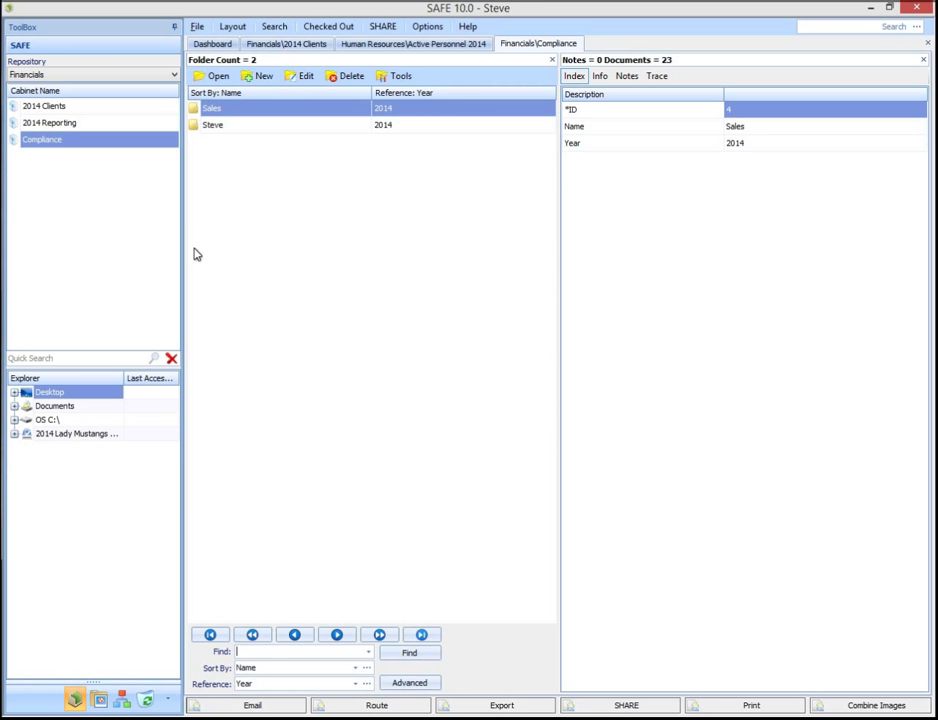
click(213, 112)
double_click(213, 112)
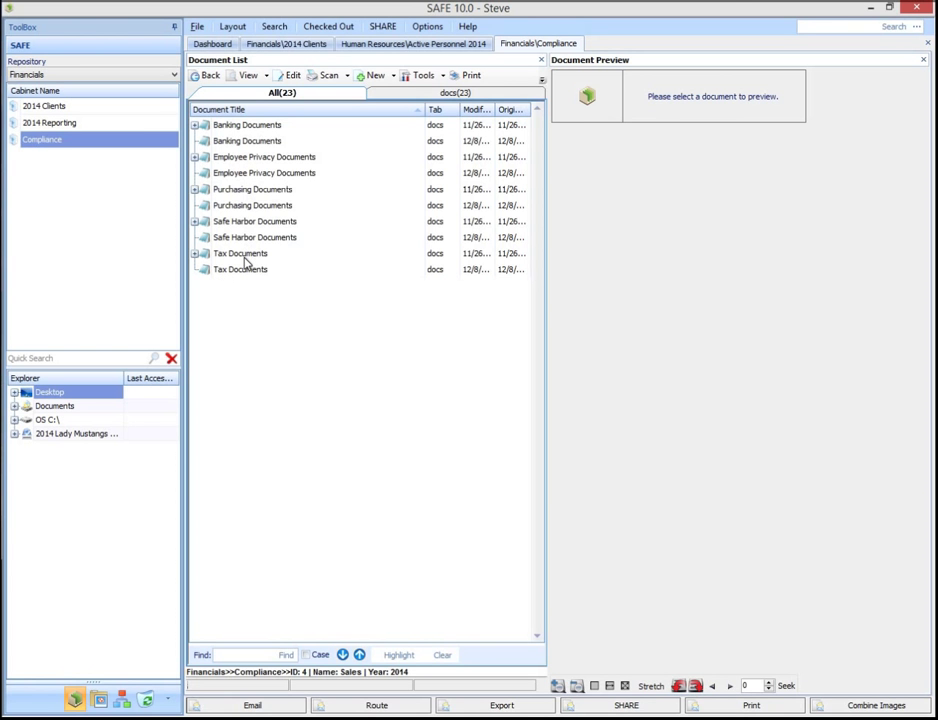
click(395, 78)
click(405, 92)
click(446, 495)
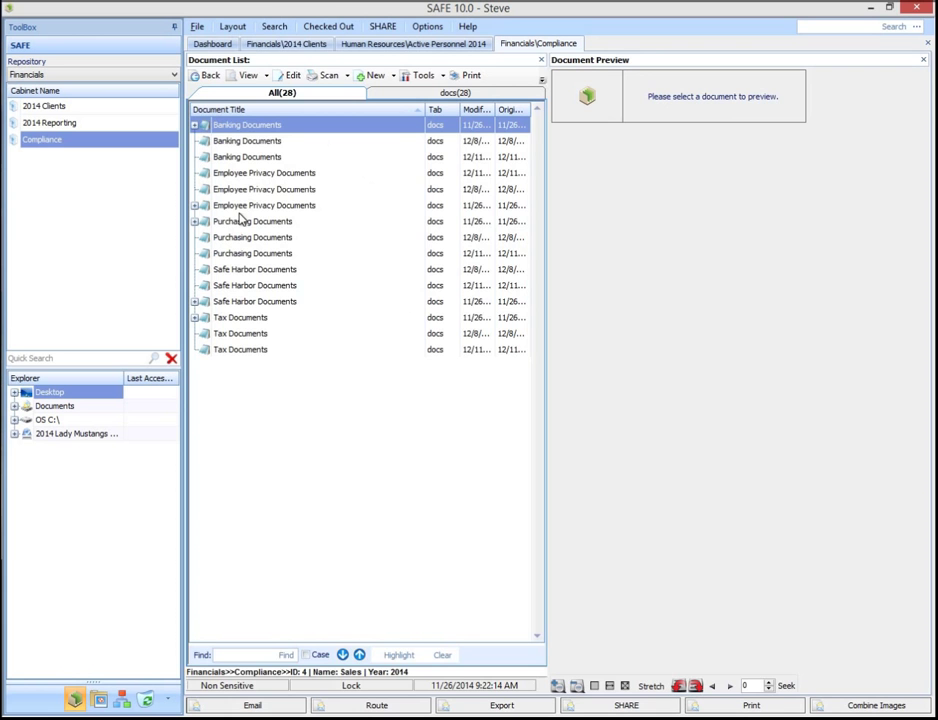
Step: Create a new Compliance folder with a person's first name as its name and the year left blank, and open it
click(207, 75)
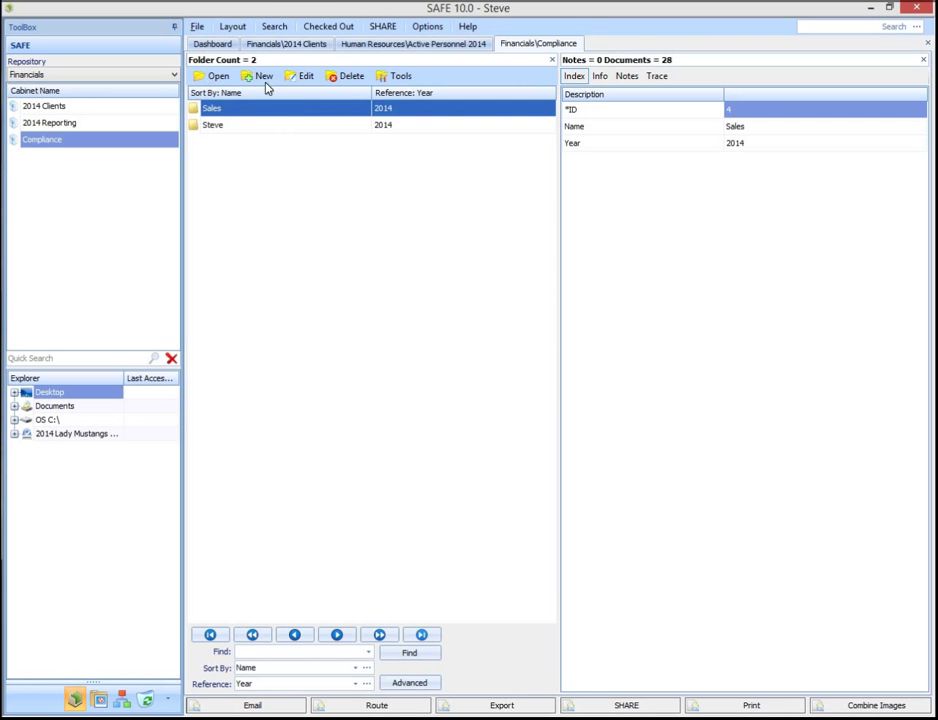
click(266, 77)
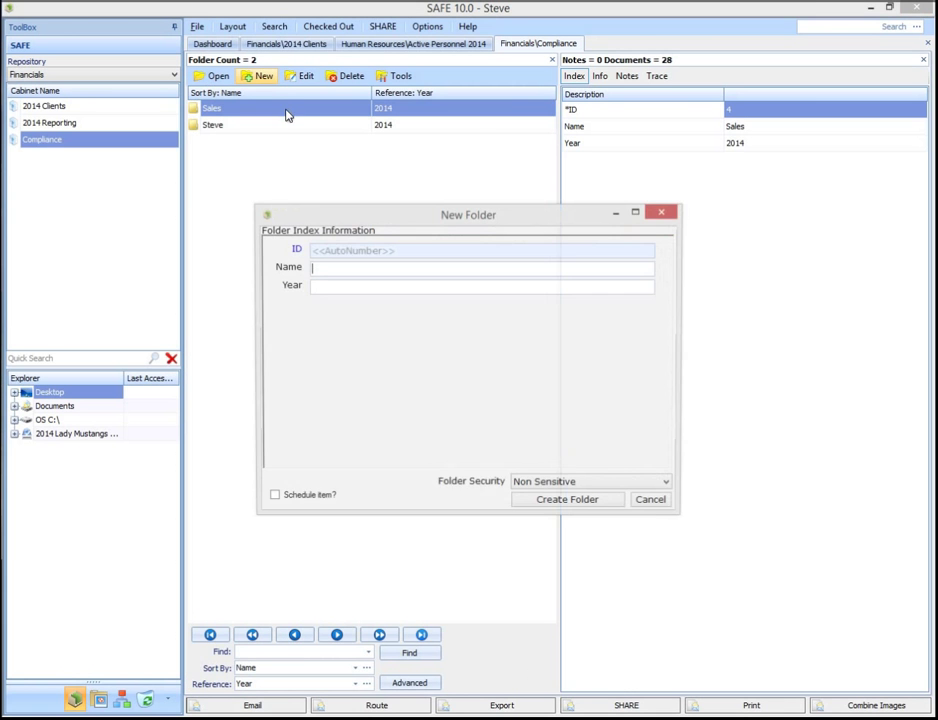
click(347, 269)
text(St)
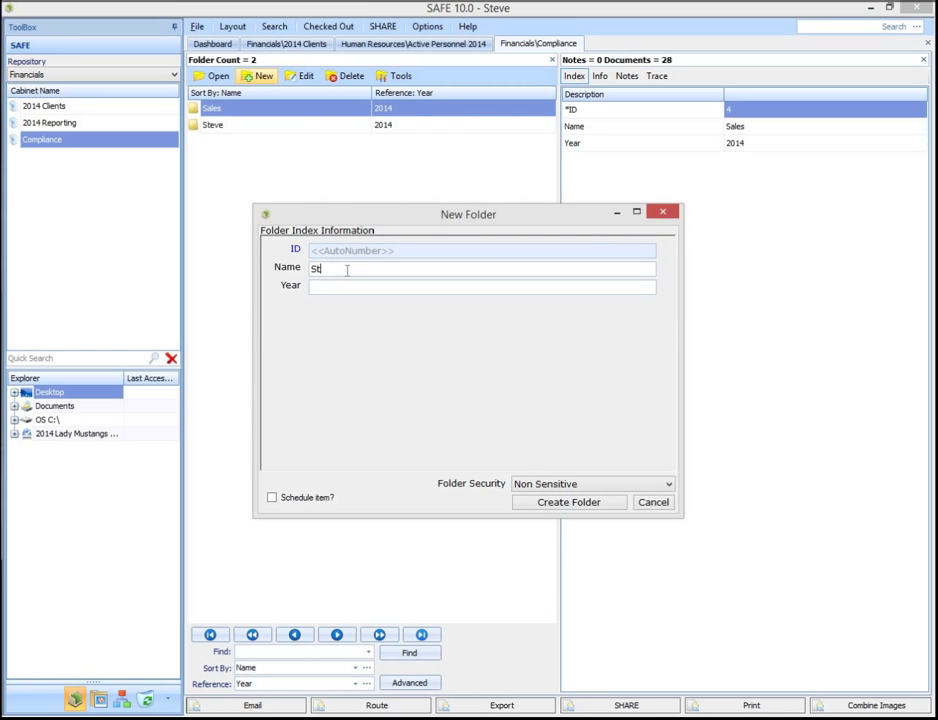
text(eve)
key(BackSpace)
key(BackSpace)
key(BackSpace)
key(BackSpace)
key(BackSpace)
text(Jion)
key(BackSpace)
key(BackSpace)
key(BackSpace)
text(on)
click(548, 502)
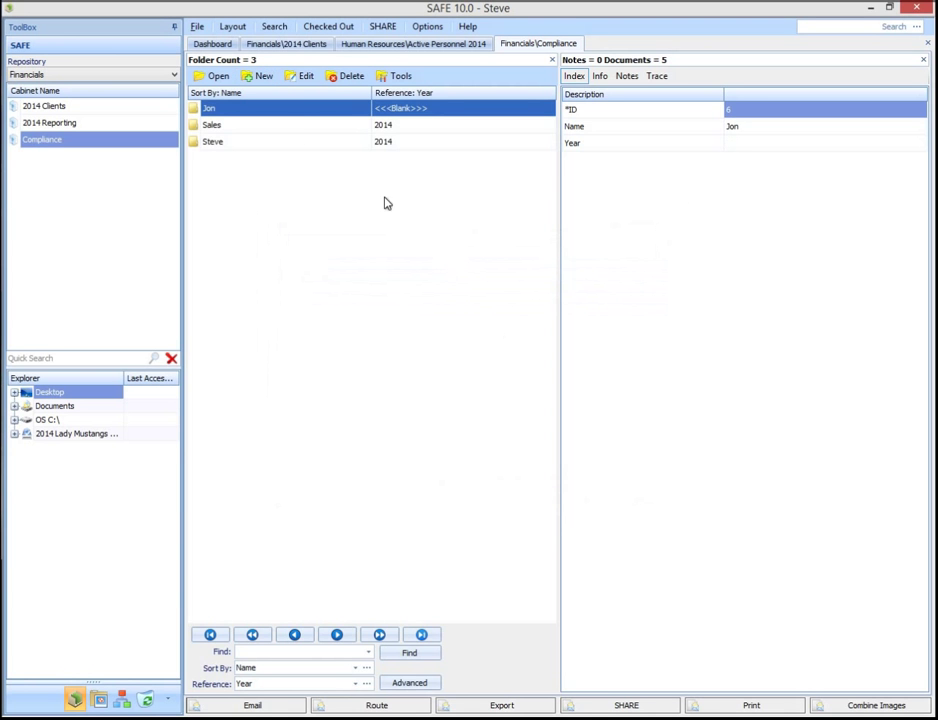
double_click(301, 113)
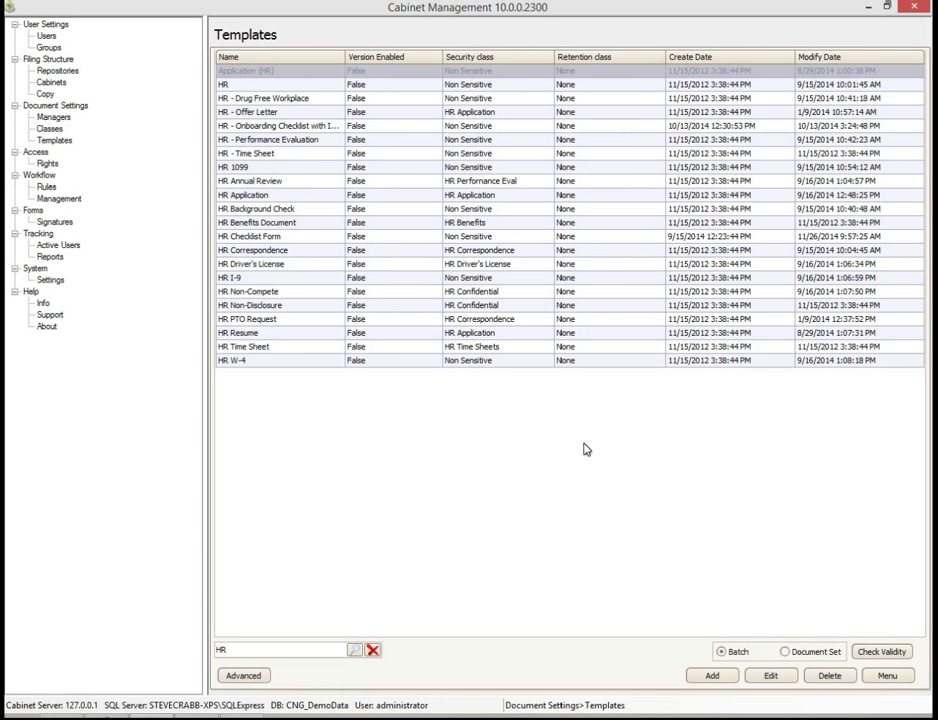
Step: In Cabinet Management, check the HR - Onboarding Checklist with Insurance template's document set validity for cabinet A - My Clients, and view its details
click(313, 102)
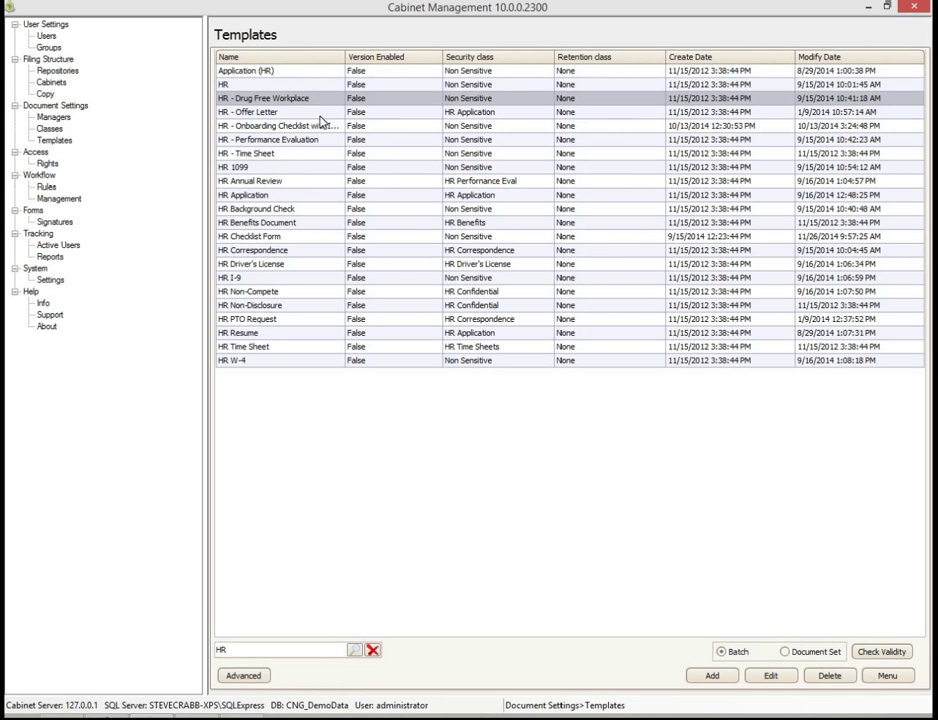
click(323, 126)
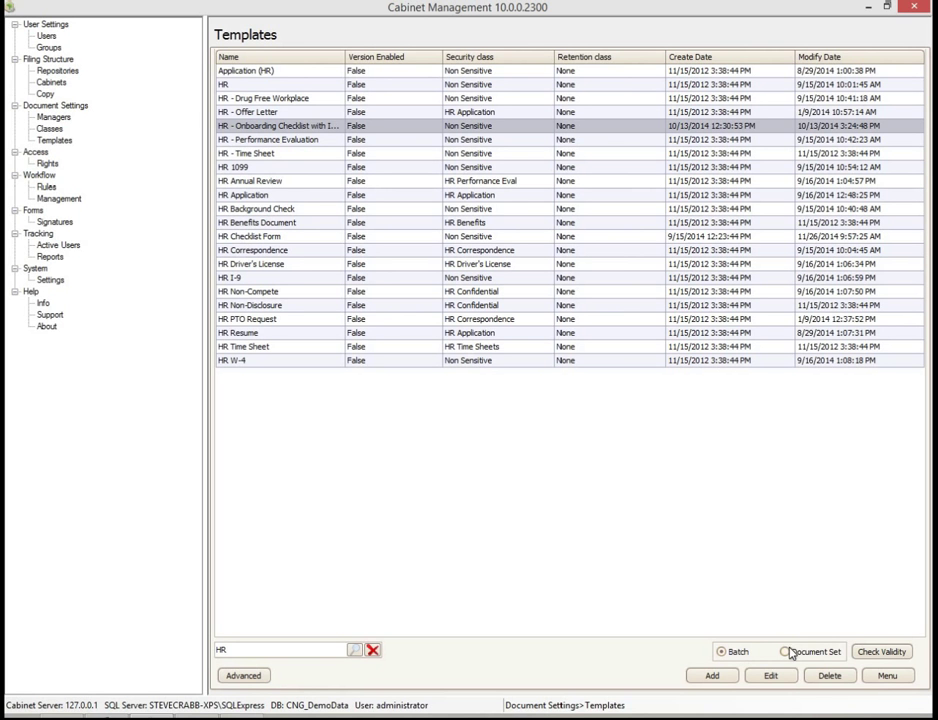
click(788, 652)
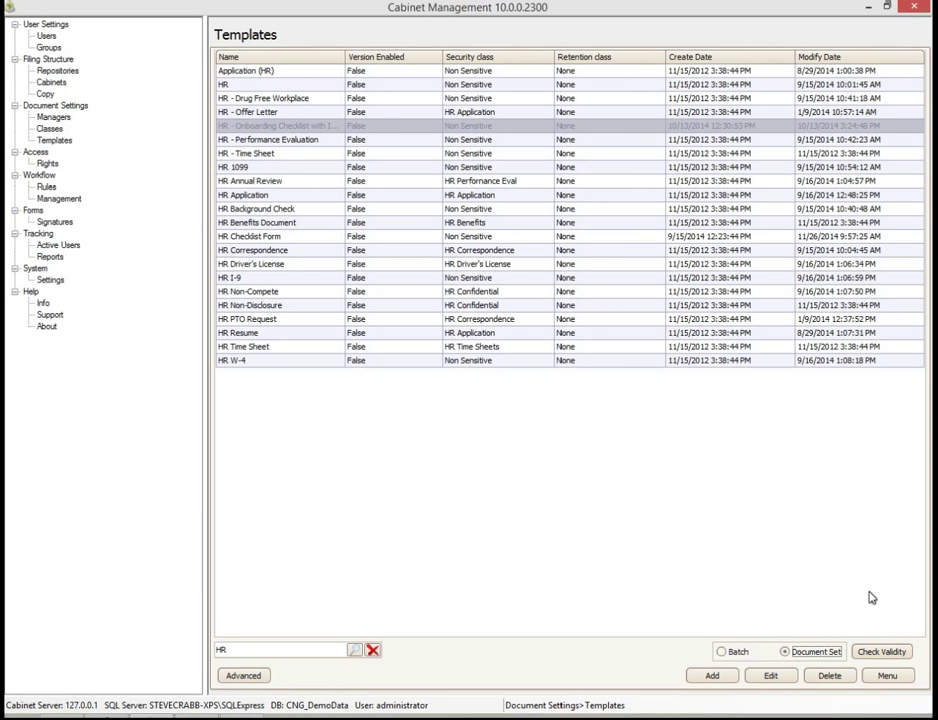
click(877, 653)
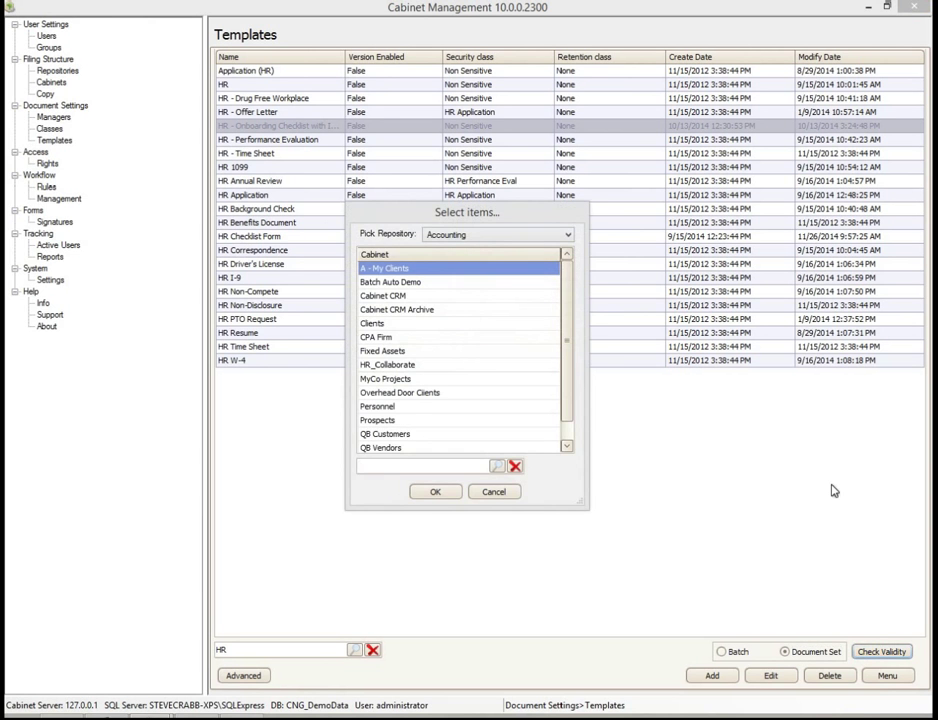
click(436, 492)
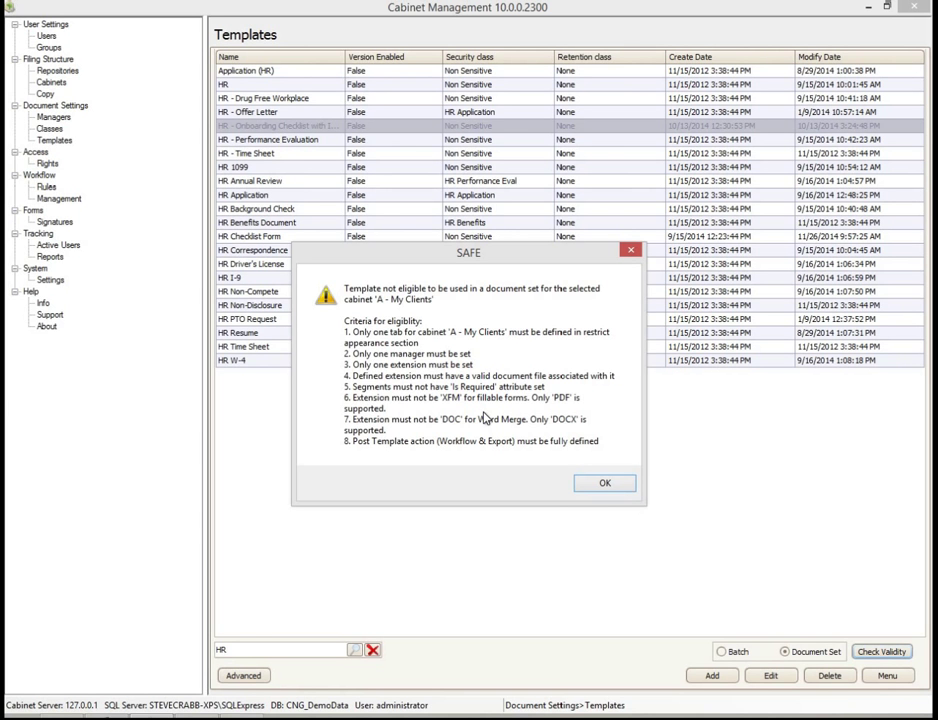
click(613, 484)
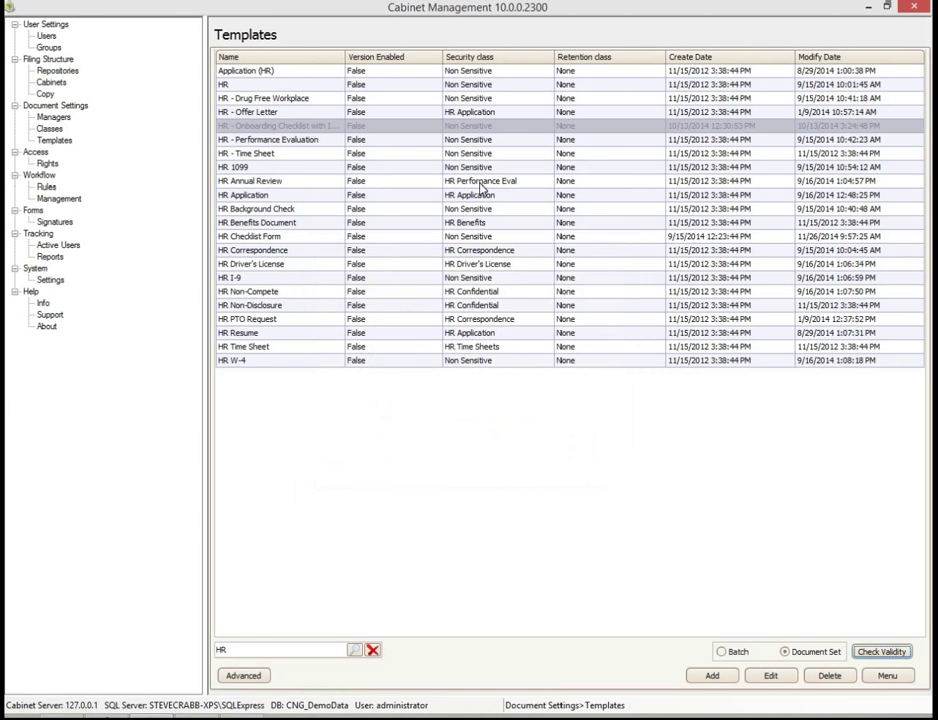
click(768, 677)
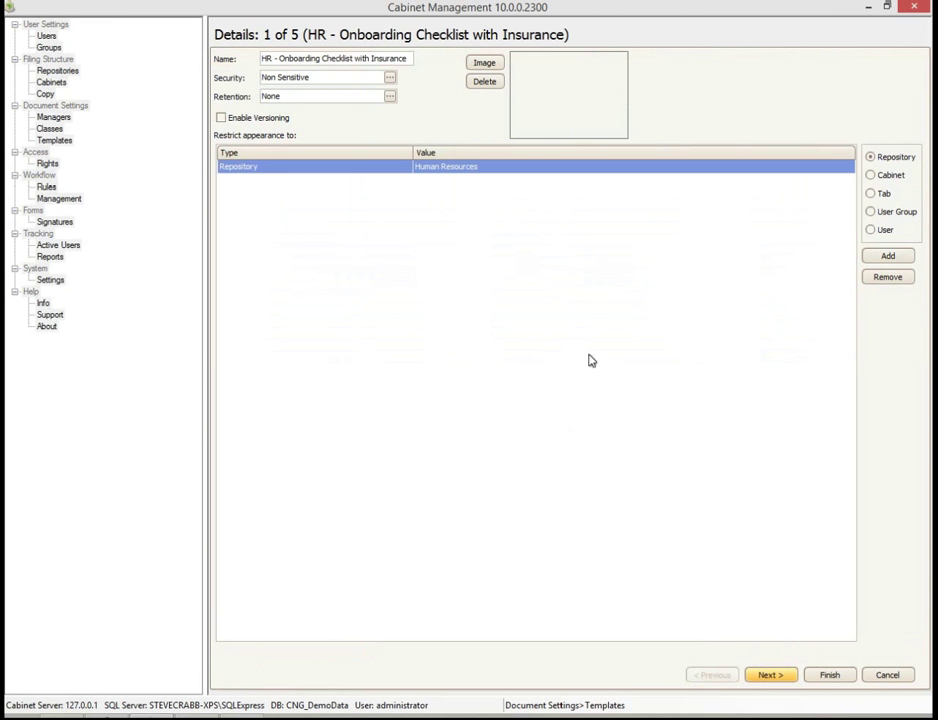
click(899, 674)
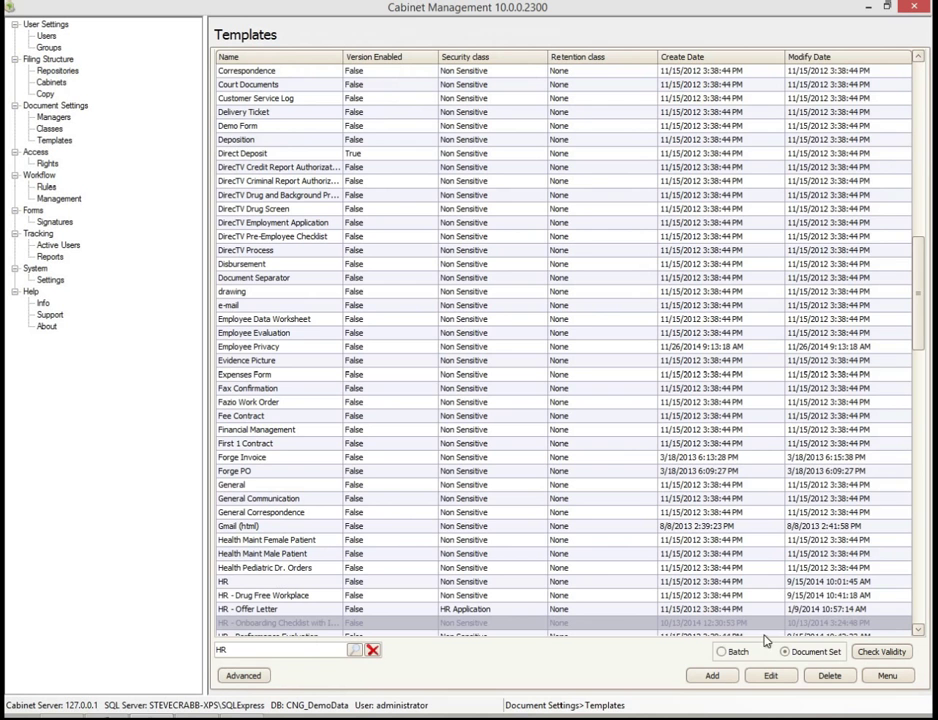
Step: Filter the list of cabinets by 2014
click(50, 84)
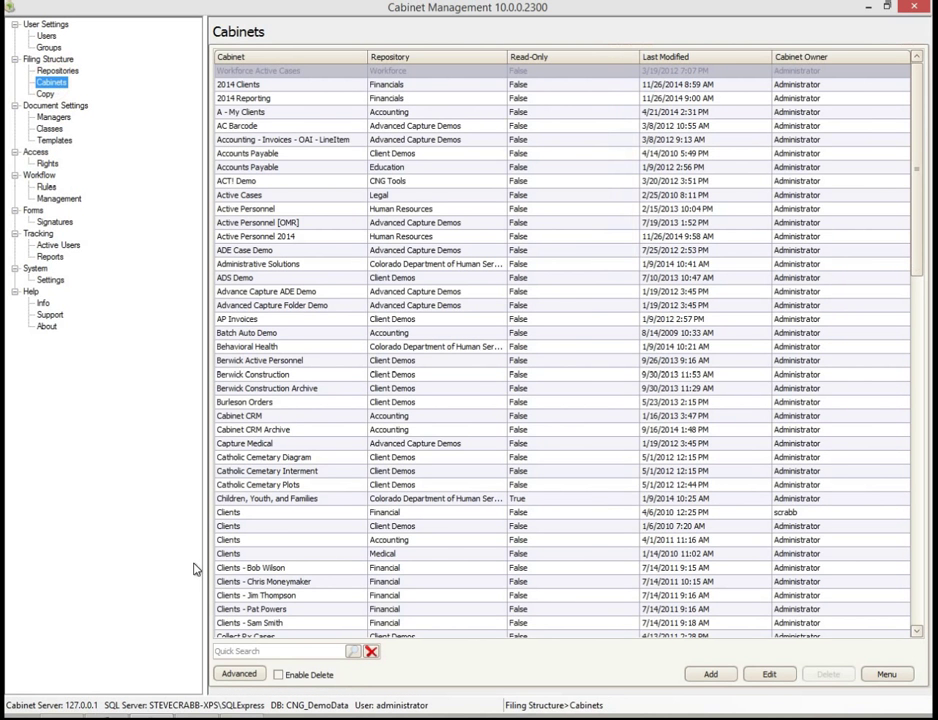
click(238, 651)
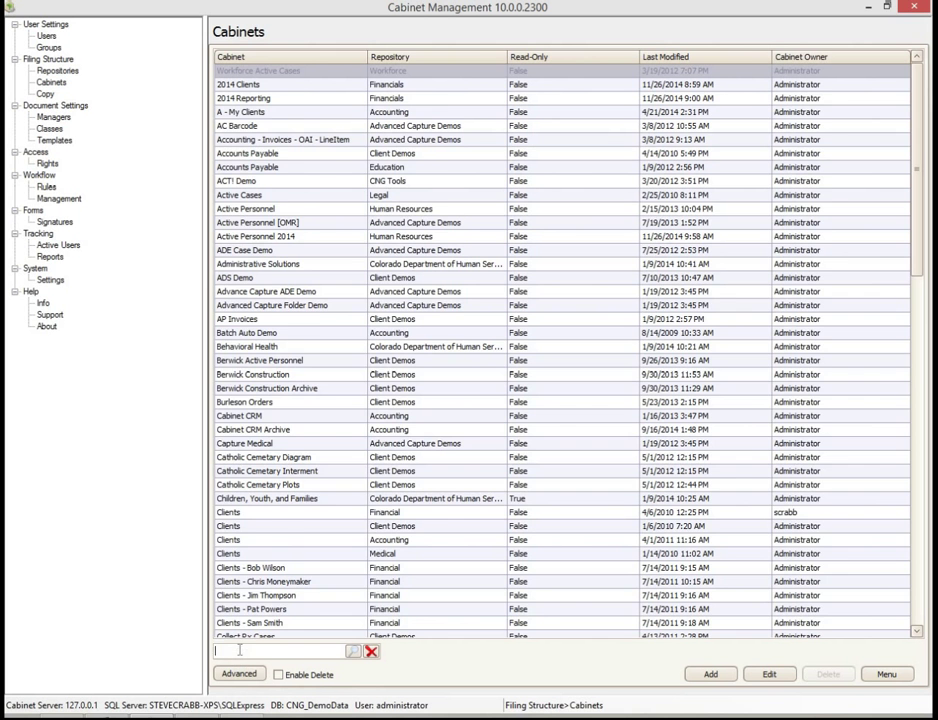
text(ac)
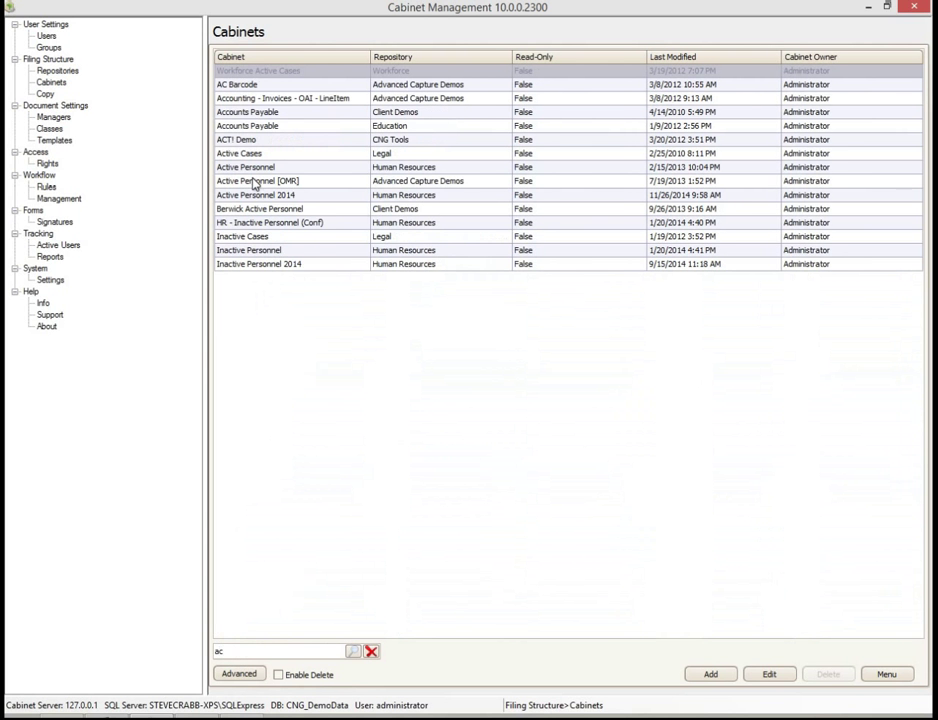
key(BackSpace)
key(BackSpace)
text(20)
key(BackSpace)
text(014)
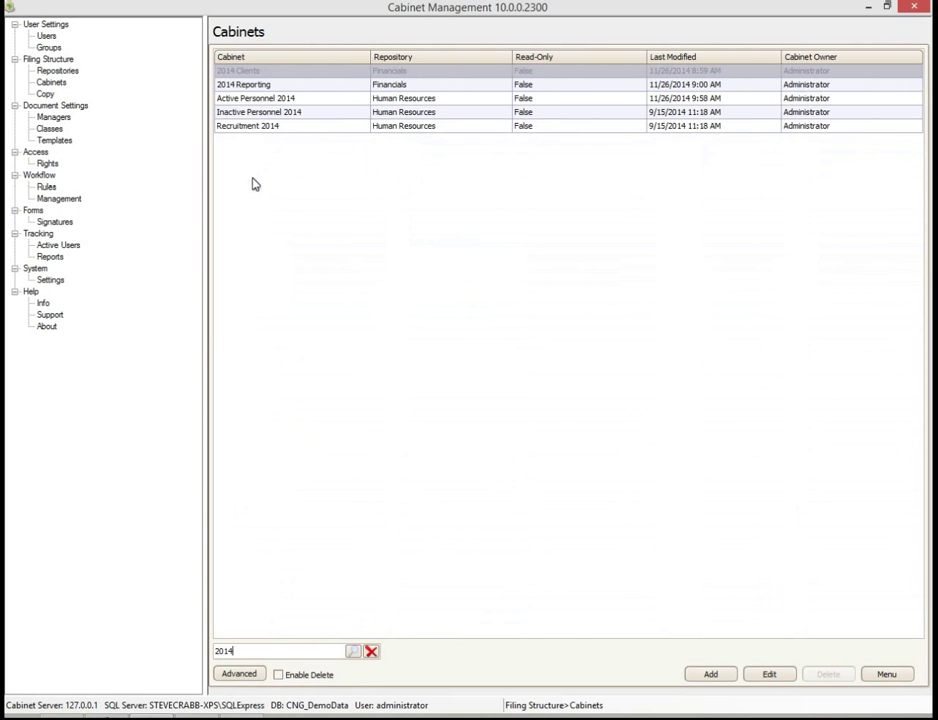
Step: Open the document sets of the Active Personnel 2014 cabinet and examine the HR New Hire Kit's templates and folder-creation option without saving
click(282, 104)
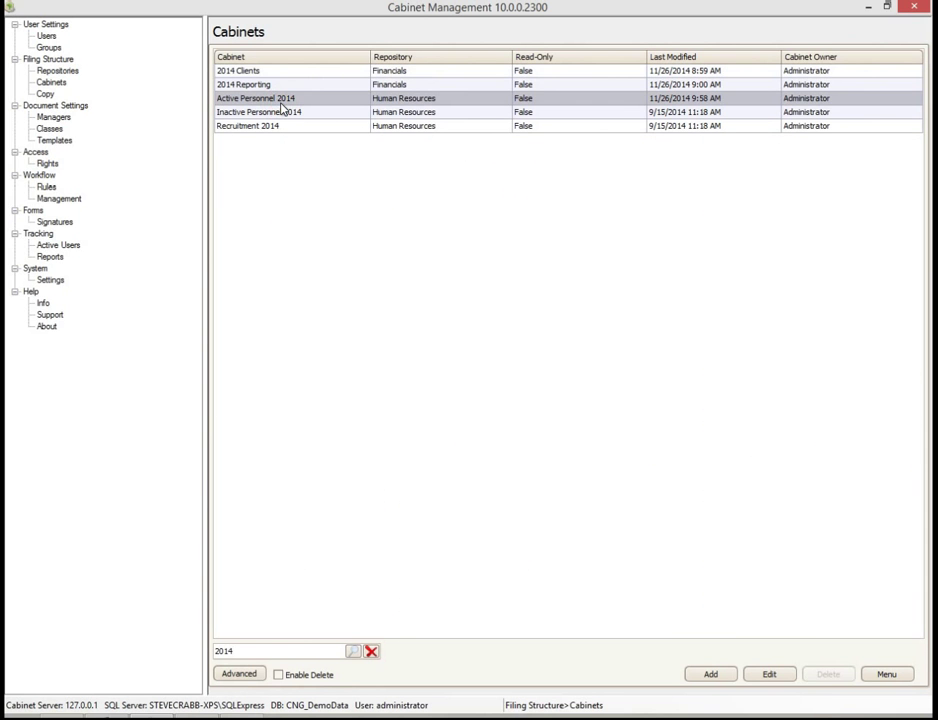
click(772, 678)
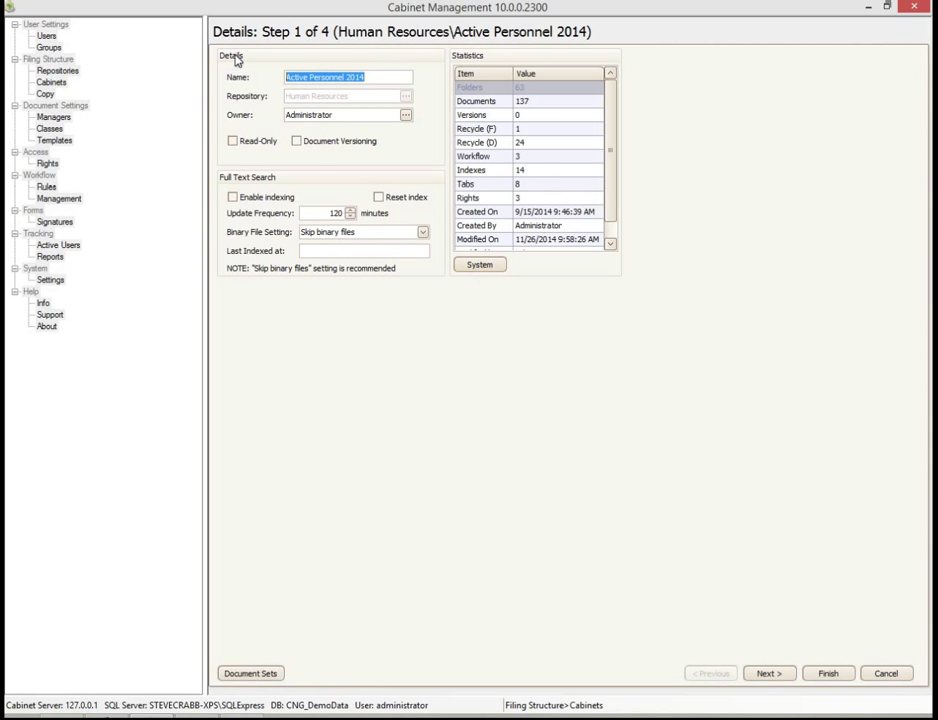
click(266, 676)
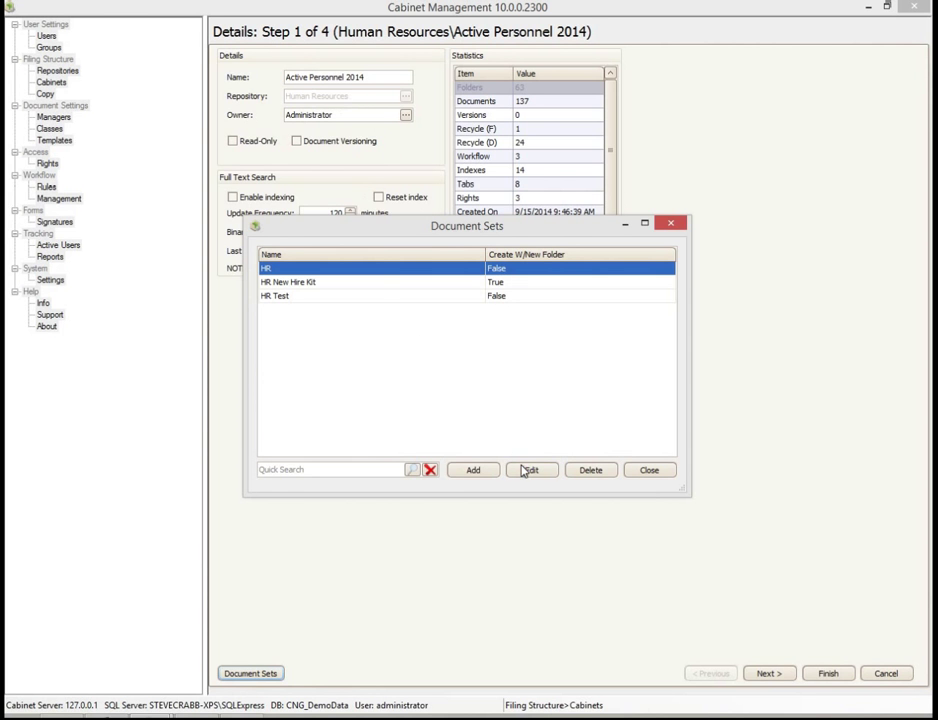
click(378, 283)
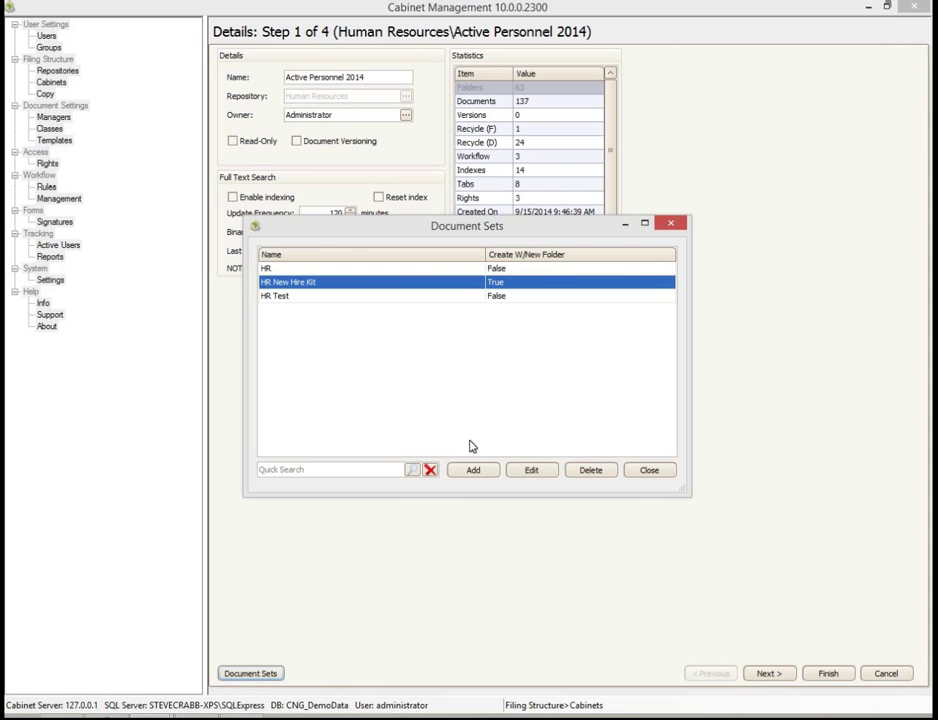
click(520, 479)
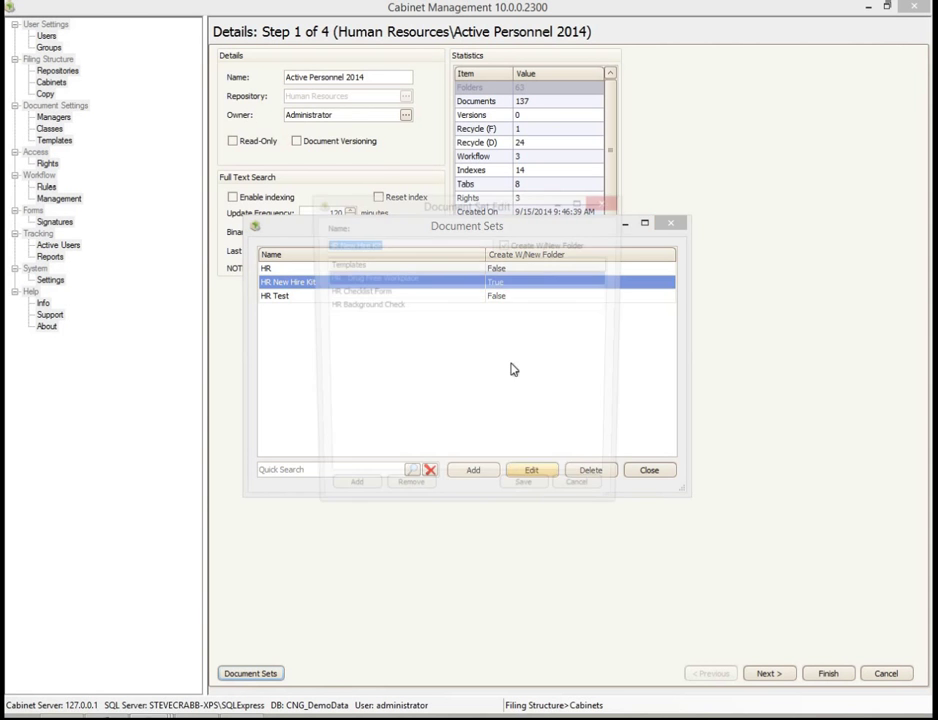
click(440, 281)
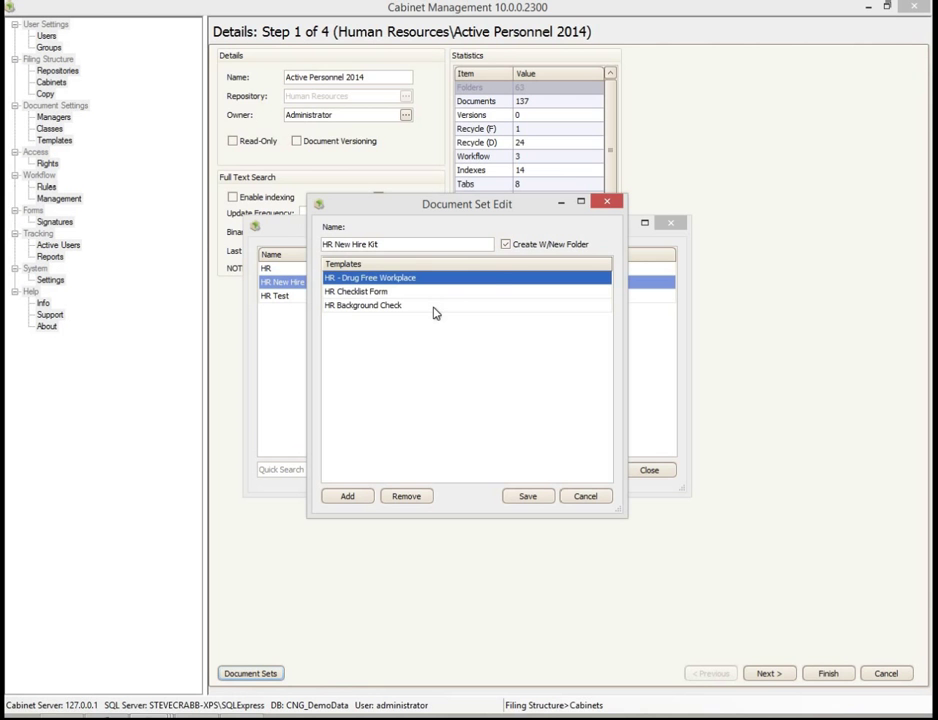
triple_click(484, 244)
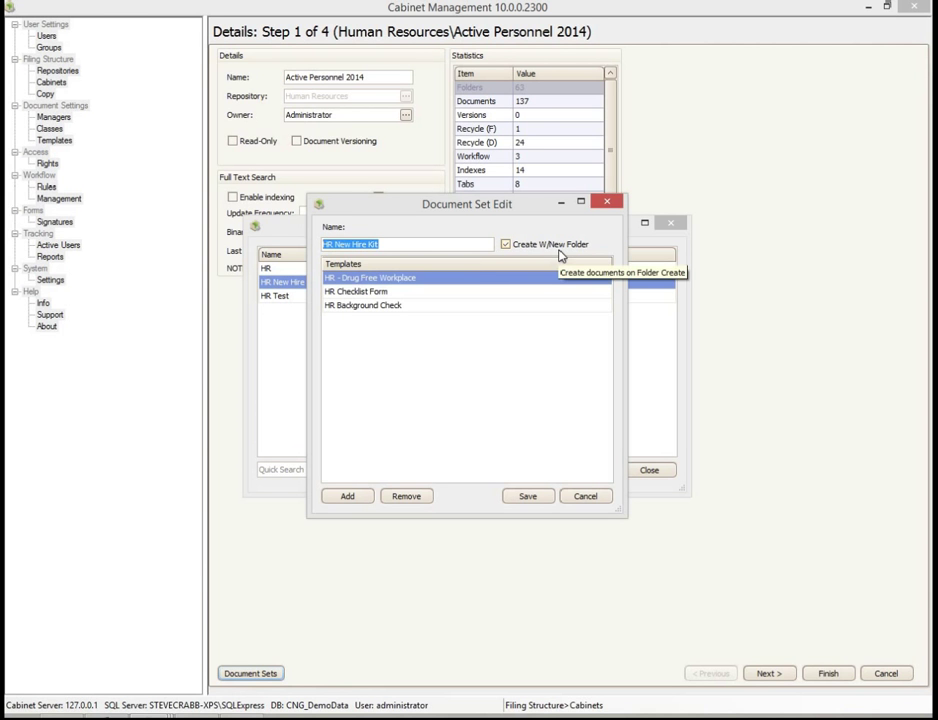
click(580, 500)
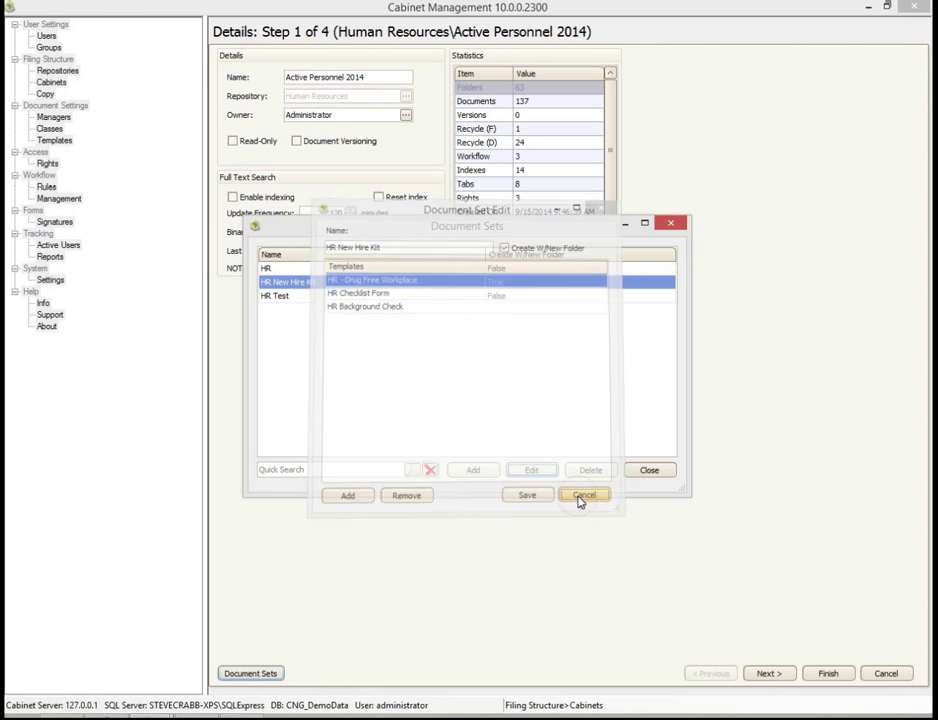
Step: Add a new document set named with a person's first name and enable its creation with new folders
click(473, 473)
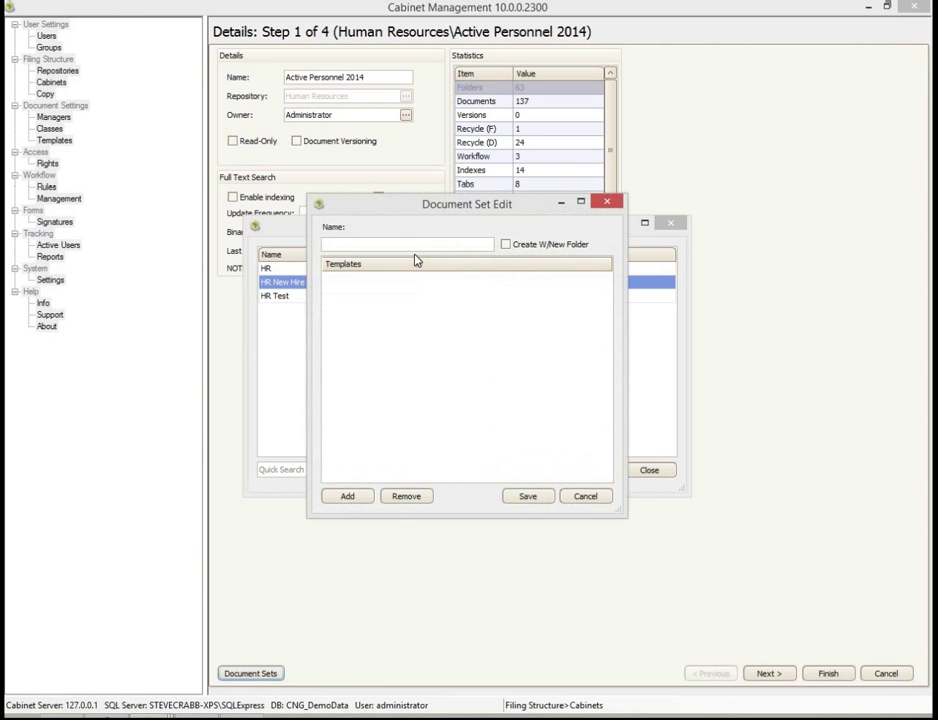
click(410, 250)
text(Steve)
click(506, 245)
Step: Add the HR Background Check, TEST and HR Checklist Form templates to the new document set, save it, and leave the cabinet details
click(348, 495)
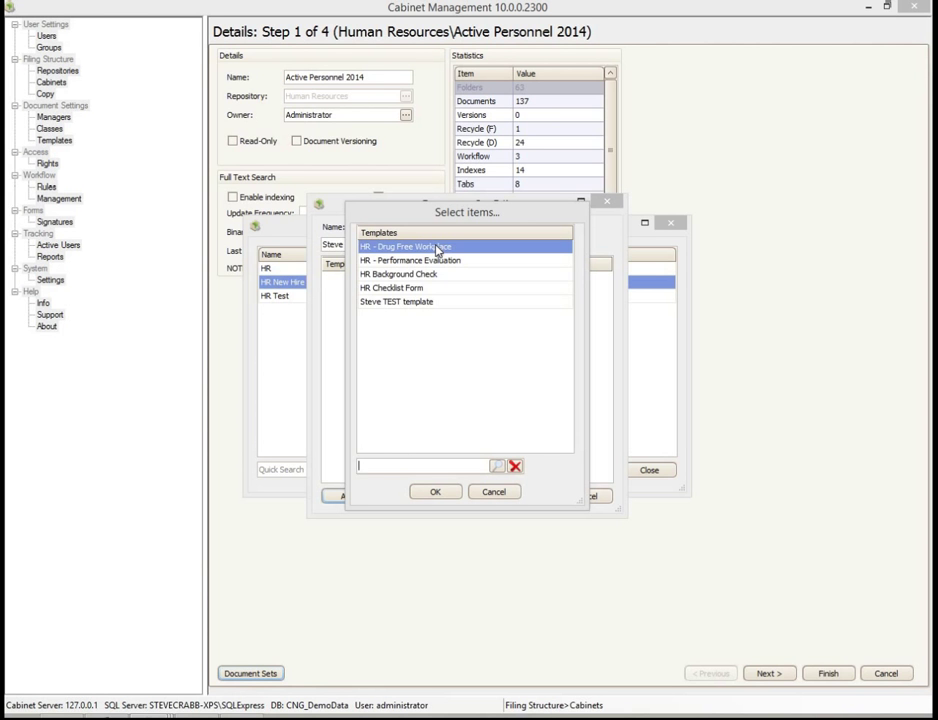
click(428, 285)
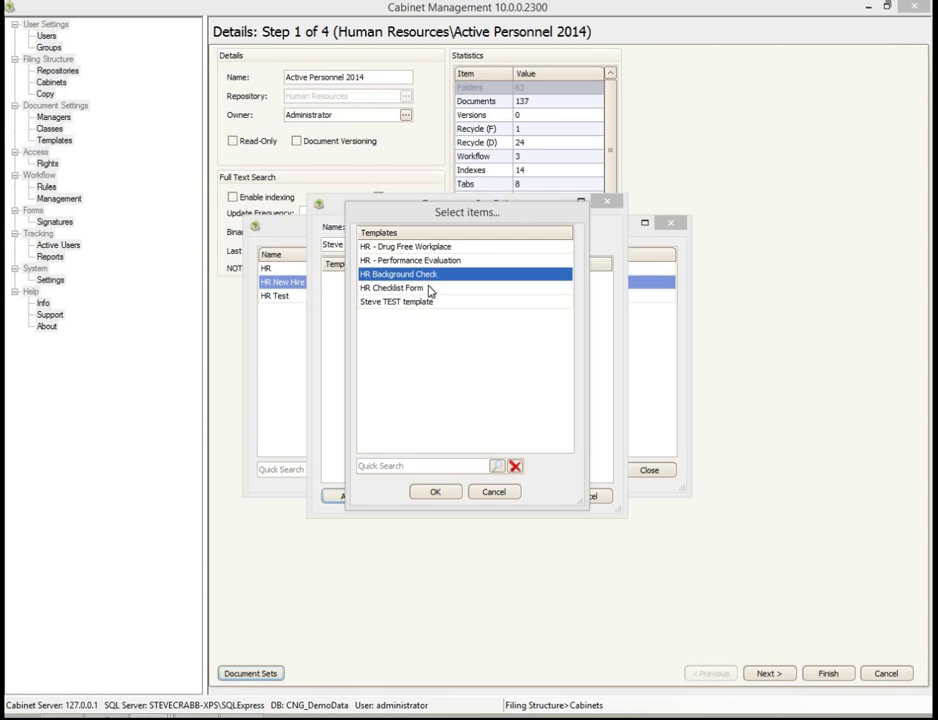
click(444, 485)
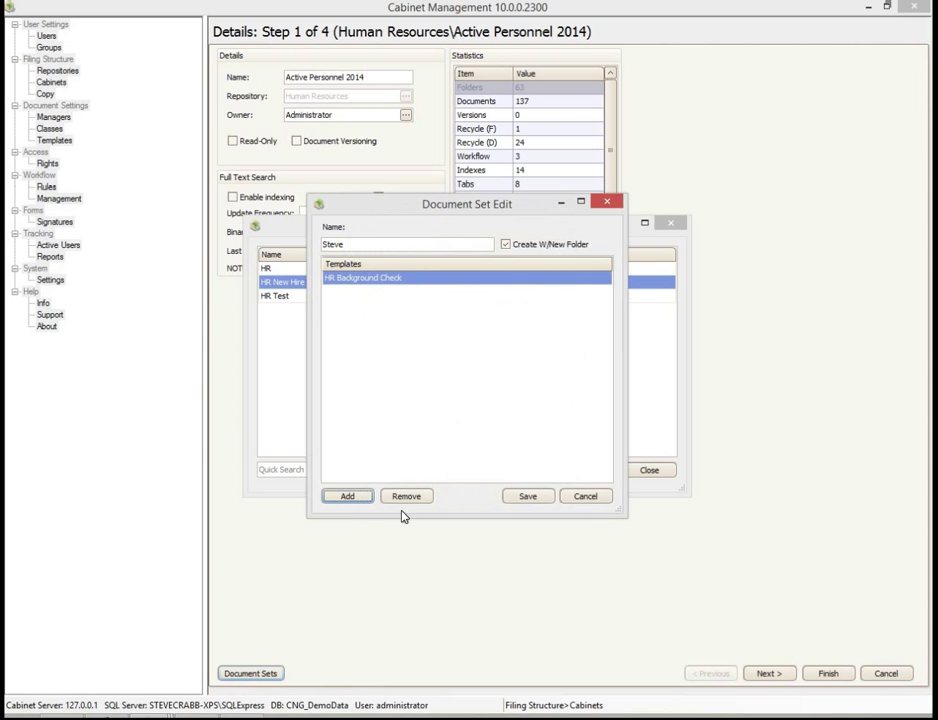
click(360, 498)
click(387, 302)
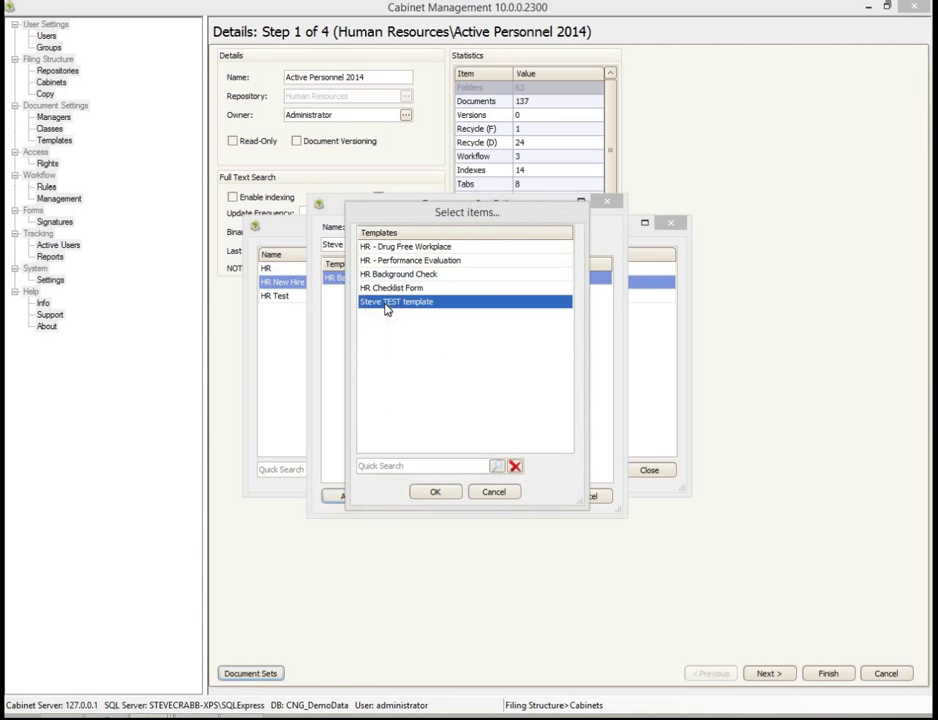
ctrl+click(389, 289)
click(452, 493)
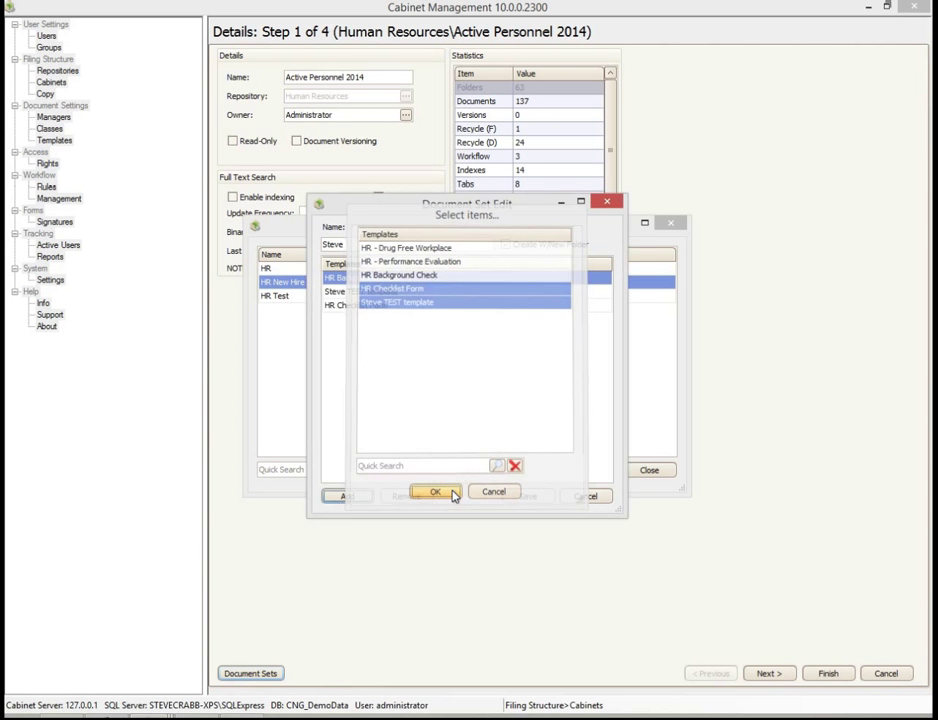
click(538, 497)
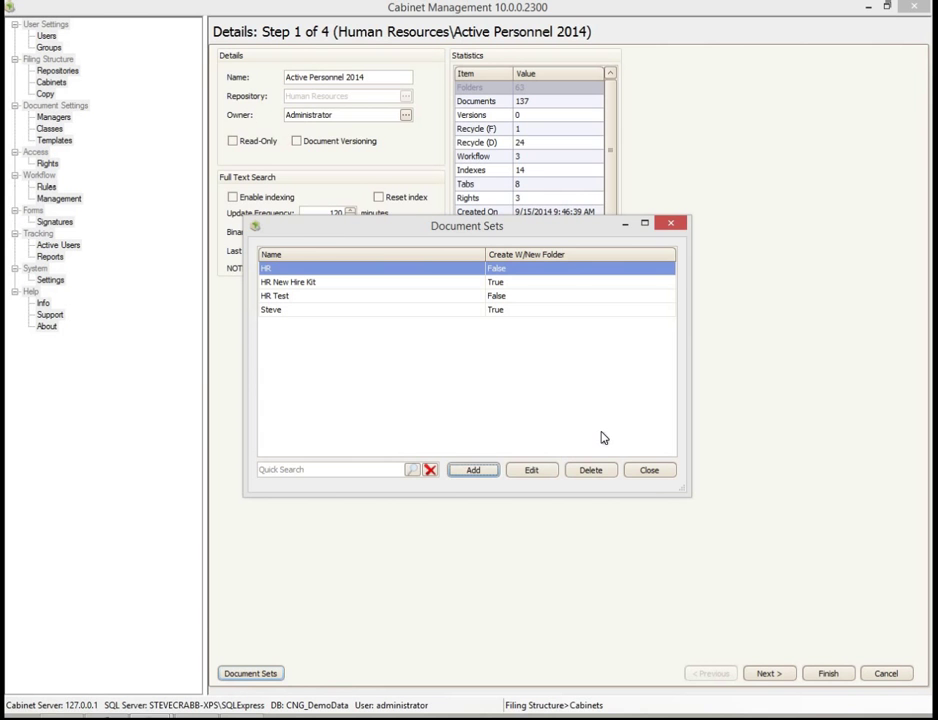
click(648, 471)
click(886, 673)
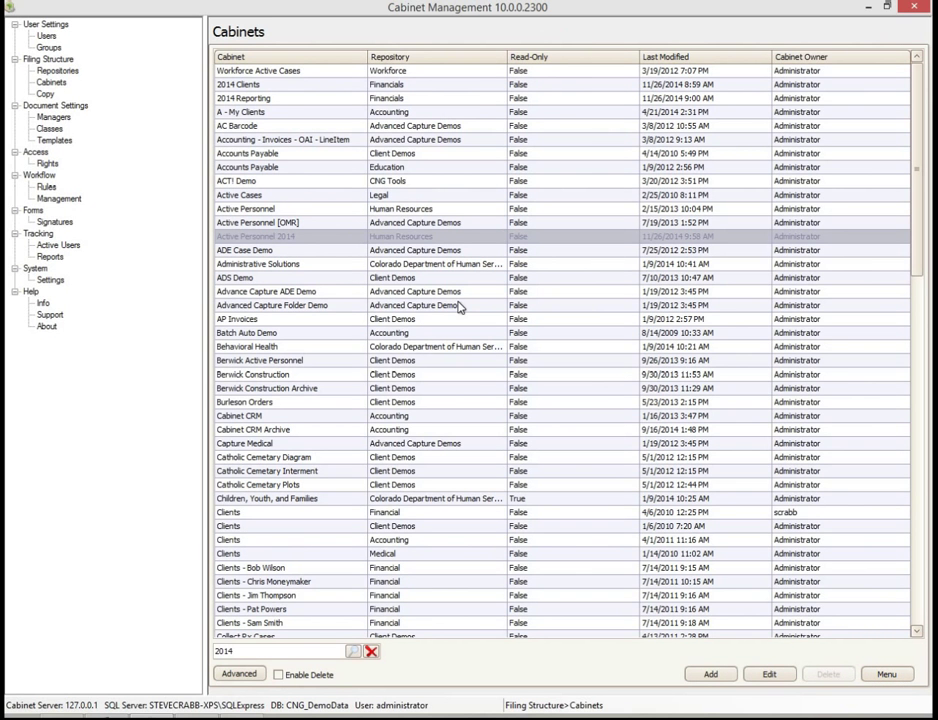
Step: Filter the cabinets by comp and open the details of the Compliance cabinet in the Financials repository
double_click(306, 651)
text(comp)
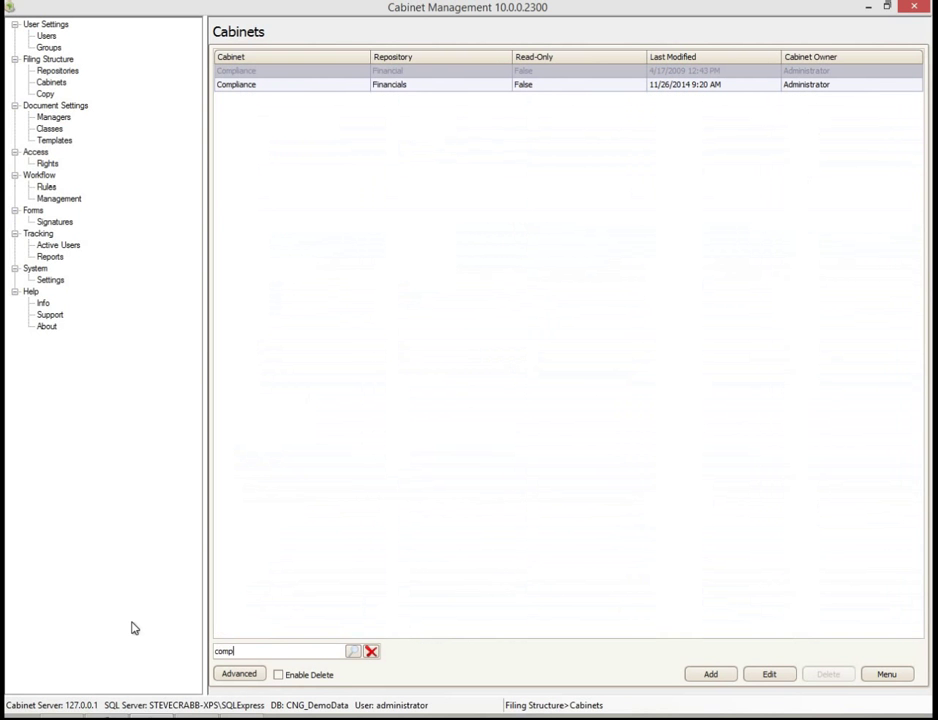
click(455, 88)
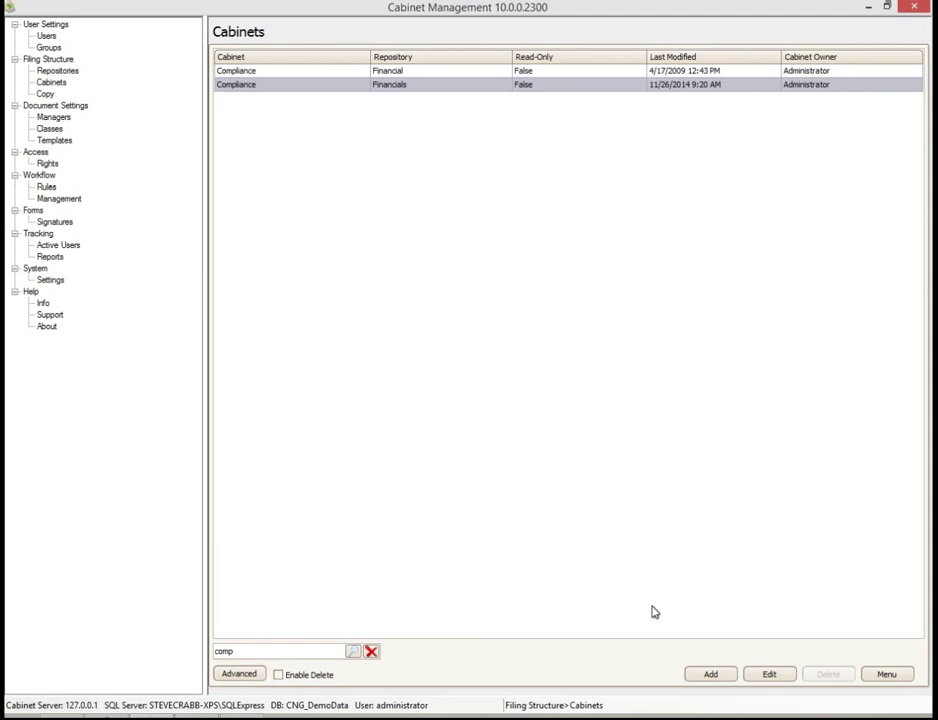
click(772, 682)
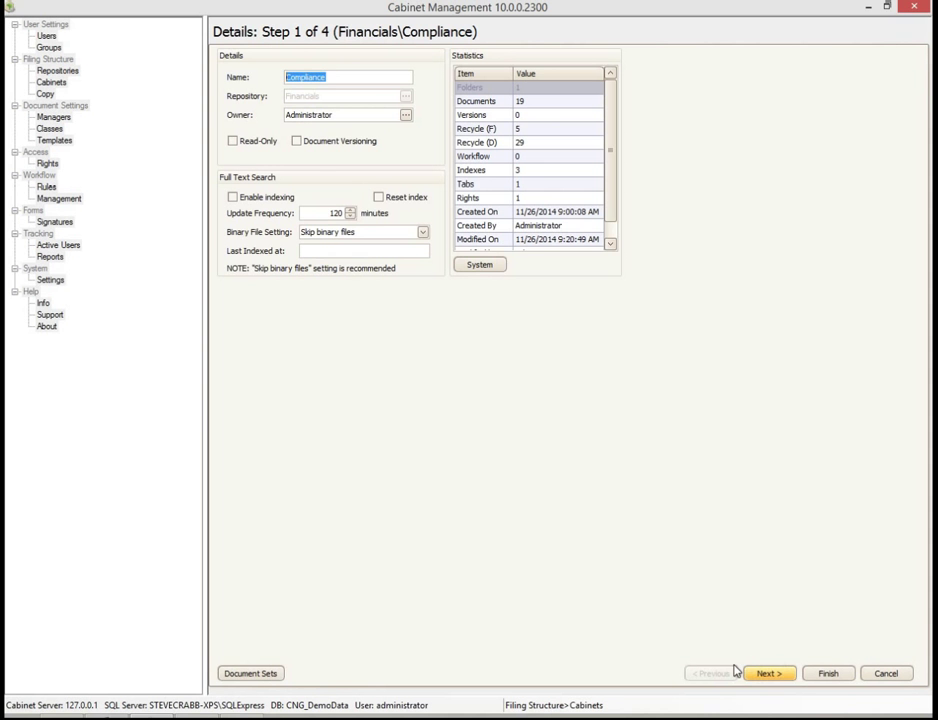
Step: Examine the templates in the Compliance cabinet's Subfolders document set, and leave the cabinet details without changes
click(281, 671)
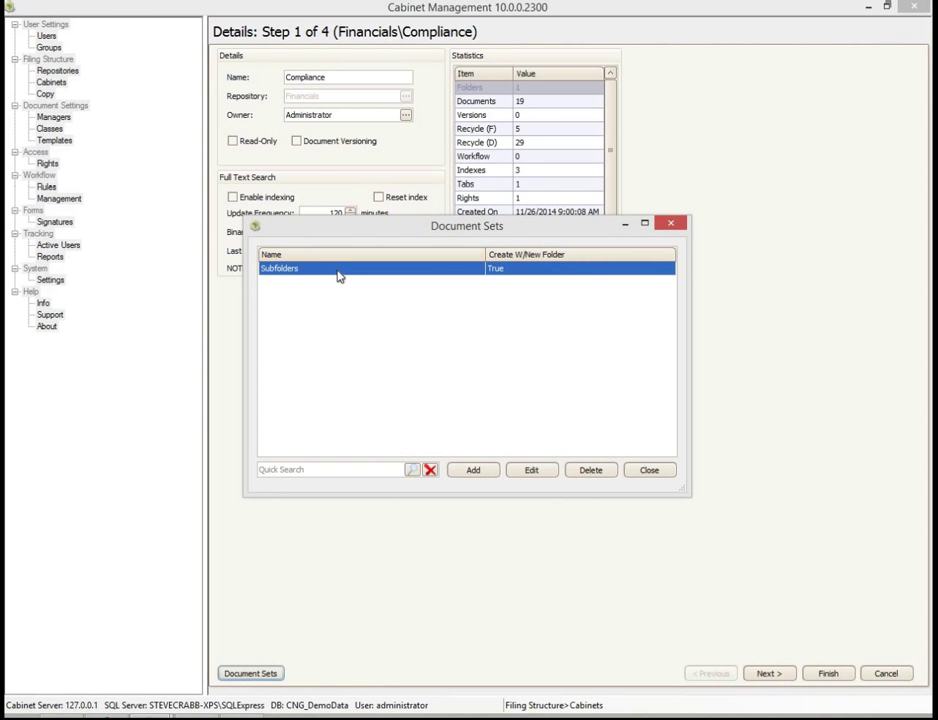
click(531, 471)
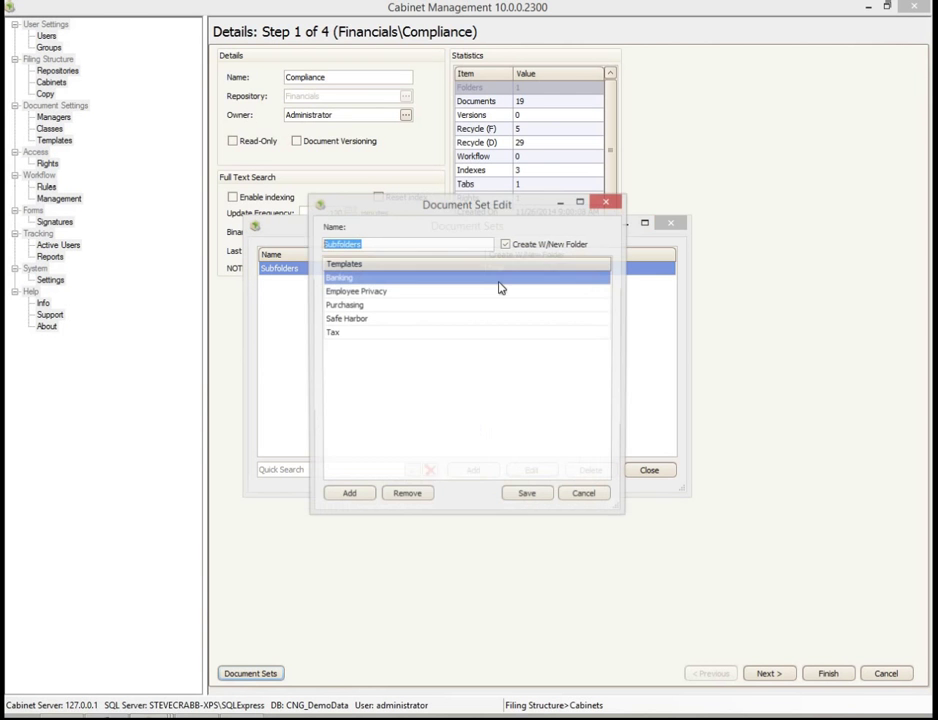
click(421, 281)
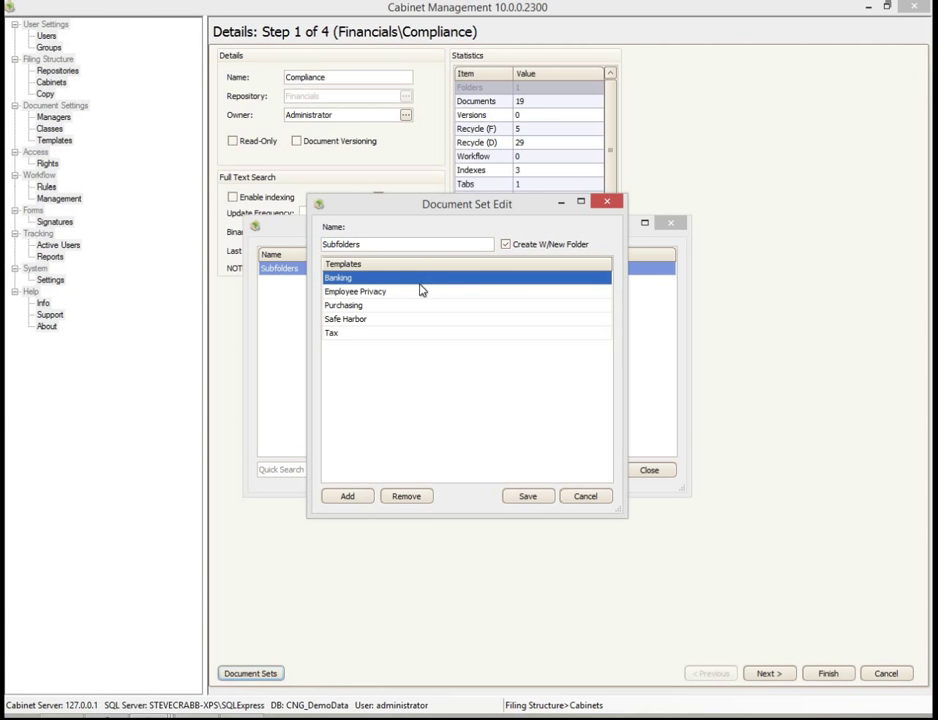
click(418, 292)
key(Down)
key(Down)
key(Down)
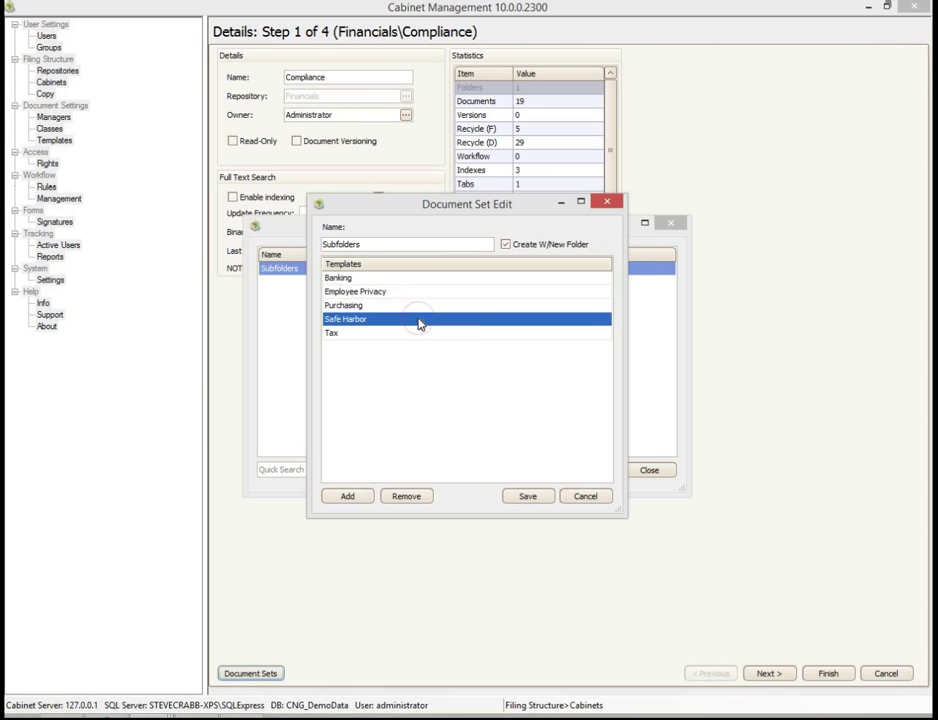
click(592, 498)
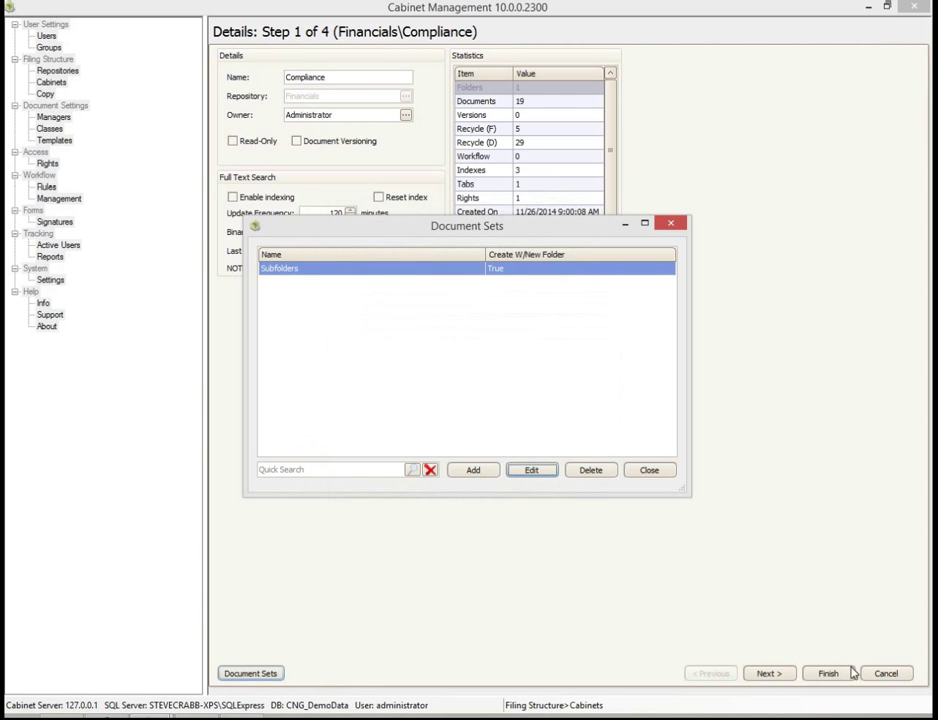
click(646, 472)
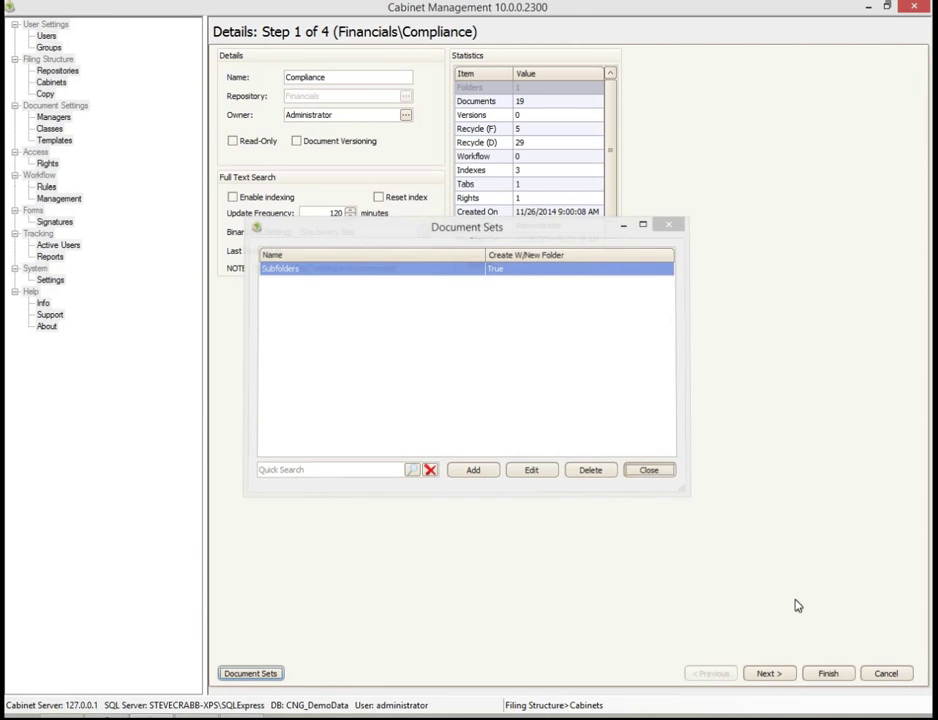
click(900, 673)
Step: Filter the document templates by tax and open the details of the Tax template
click(63, 141)
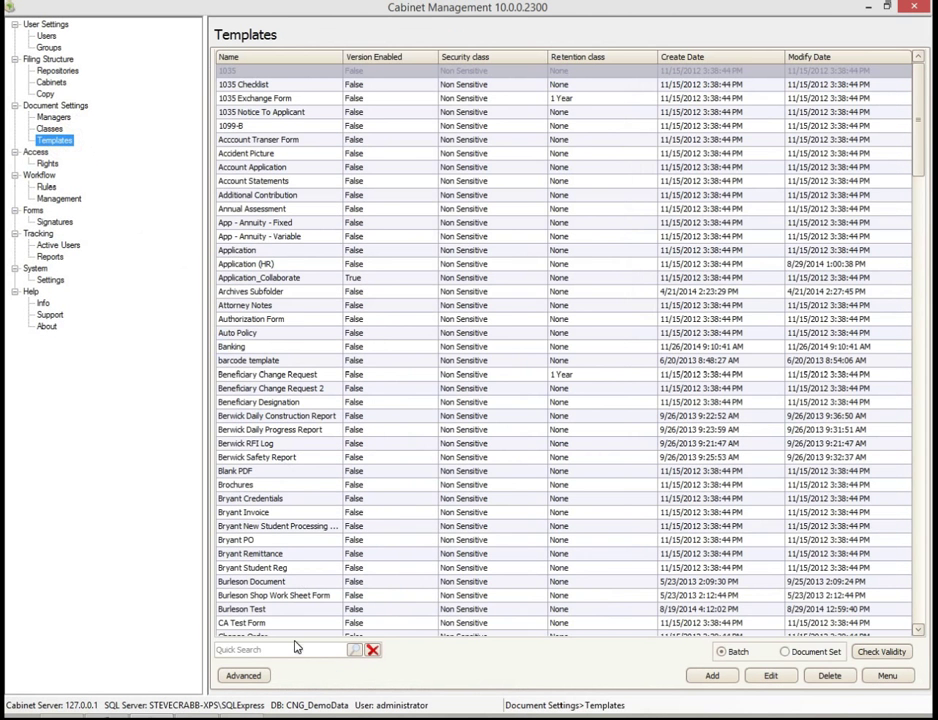
click(297, 649)
text(tax)
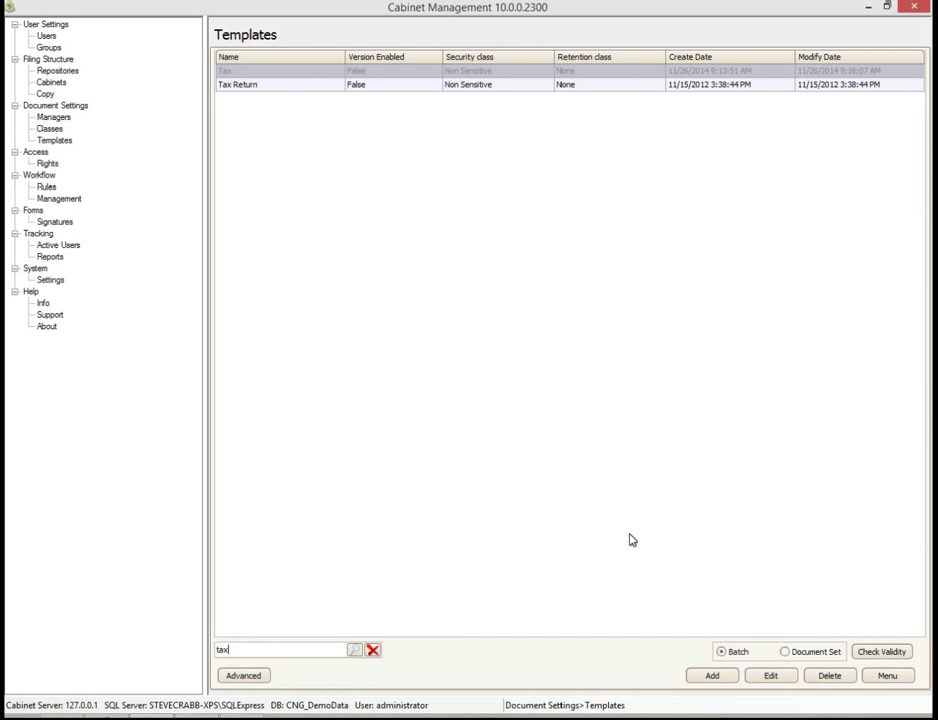
click(768, 675)
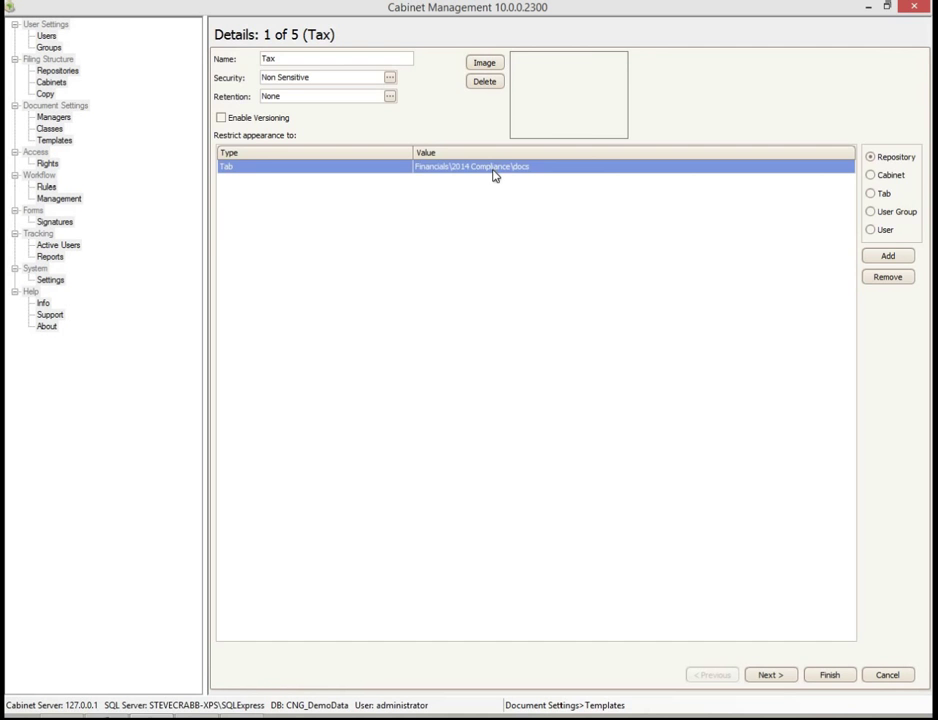
Step: Inspect the contents of the Tax template's TXT file without saving changes, and switch back to the slide presentation
click(770, 675)
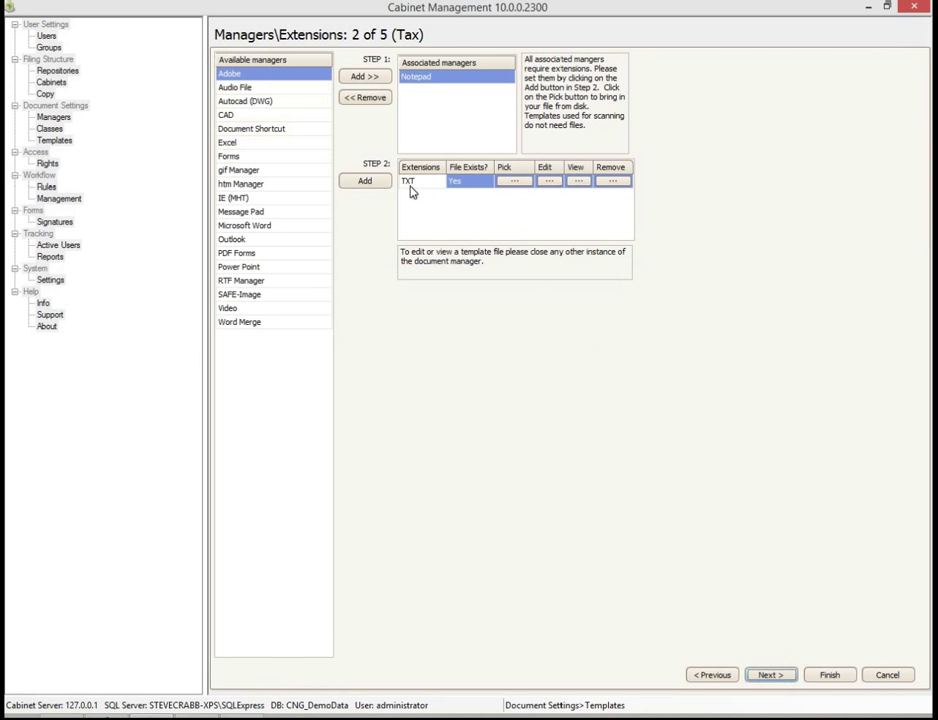
click(549, 182)
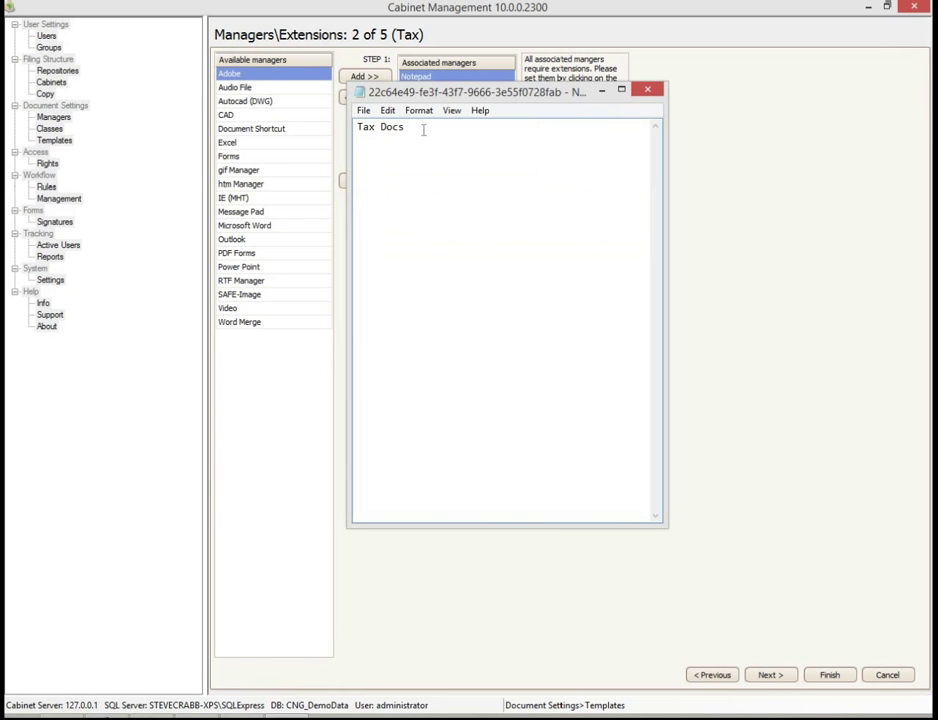
drag(423, 130, 343, 131)
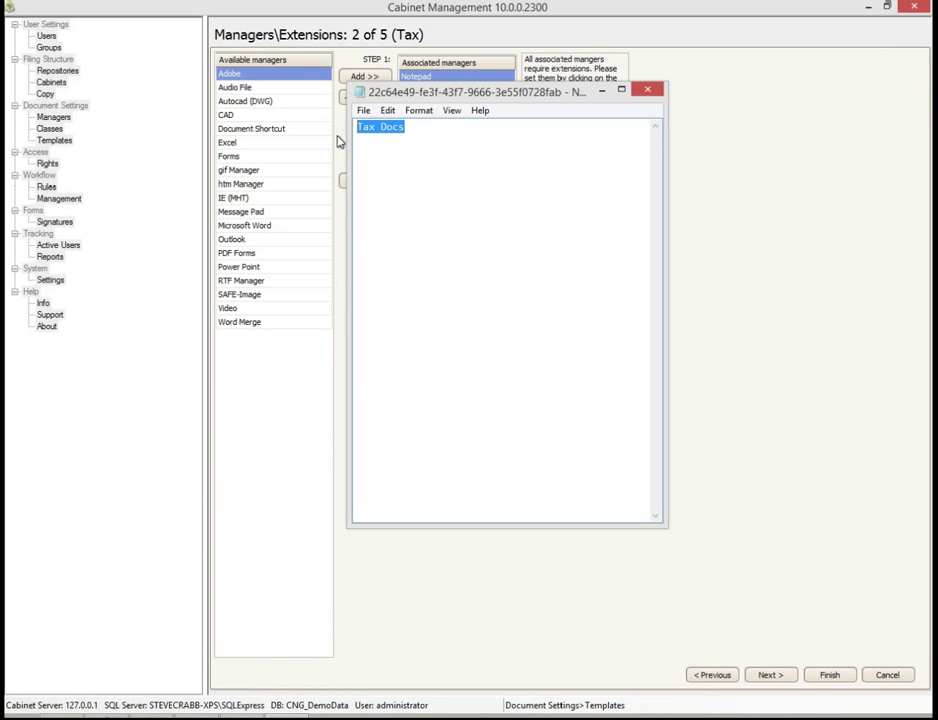
click(647, 89)
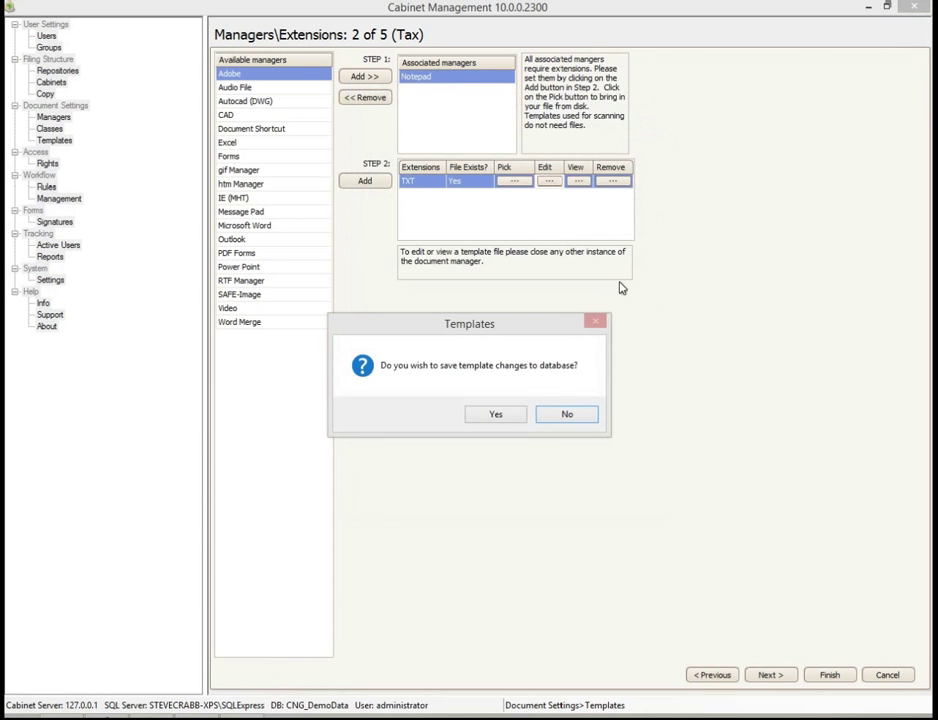
click(566, 418)
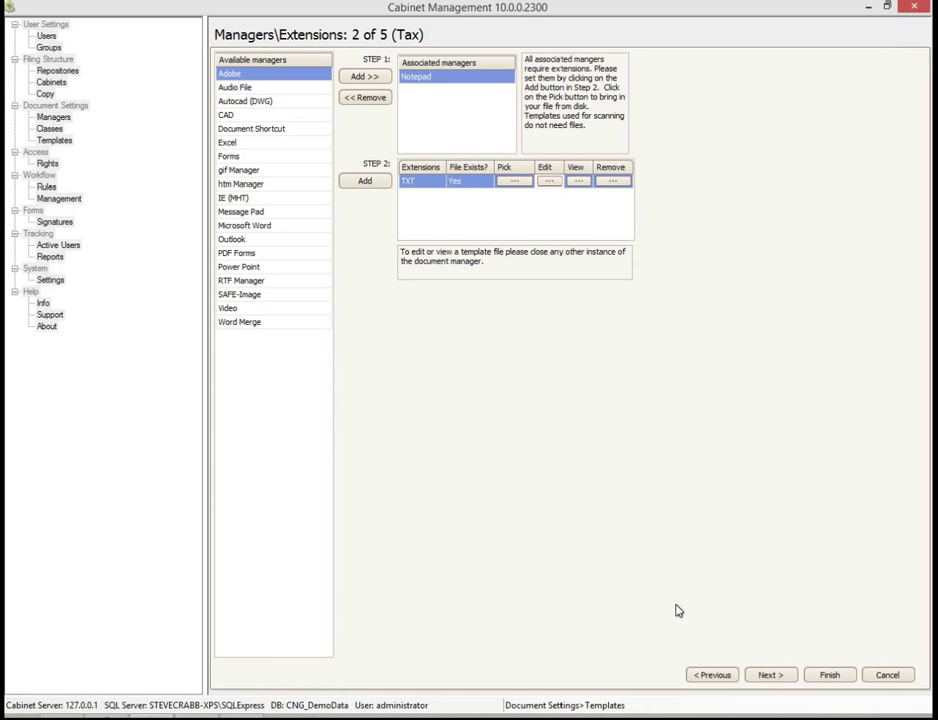
click(903, 678)
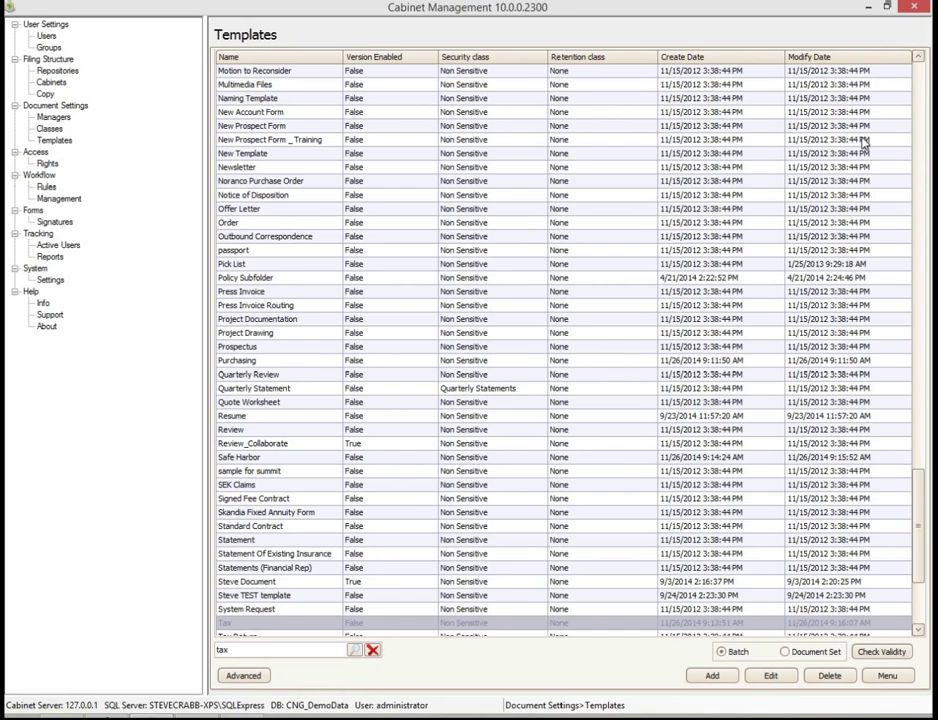
key(alt+Tab)
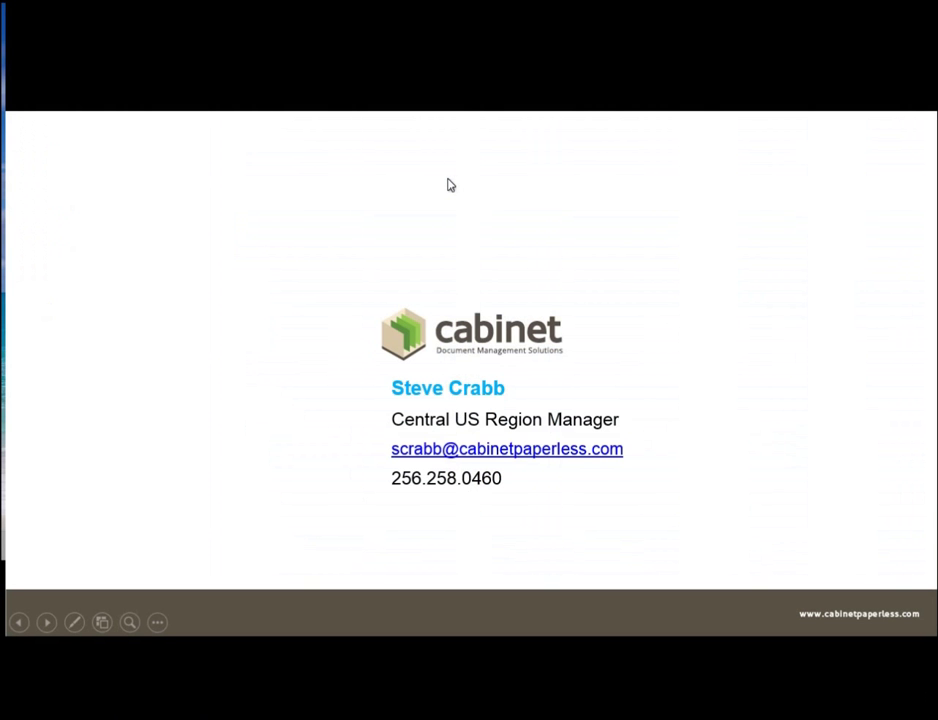